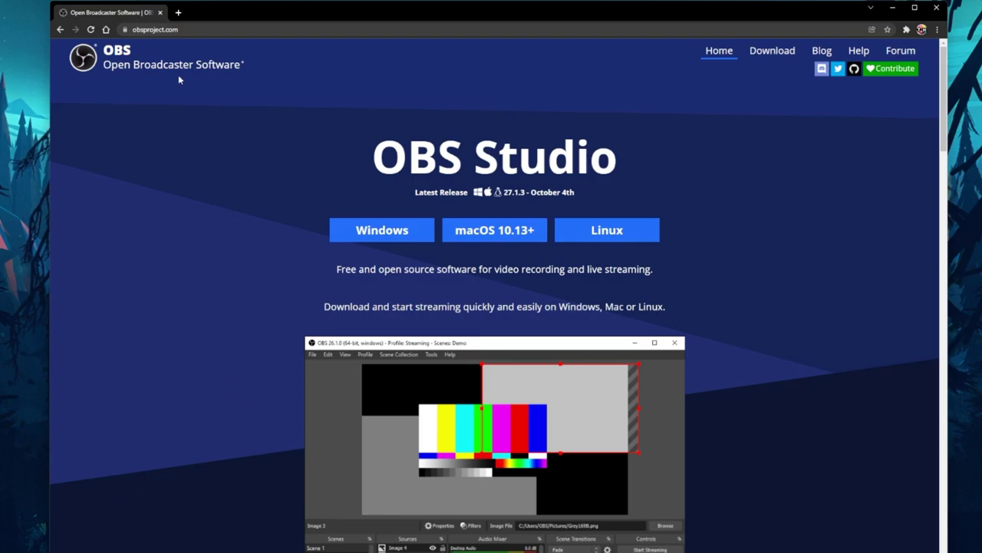
- Select the obsproject.com web address in Chrome's address bar, then deselect it
click(124, 28)
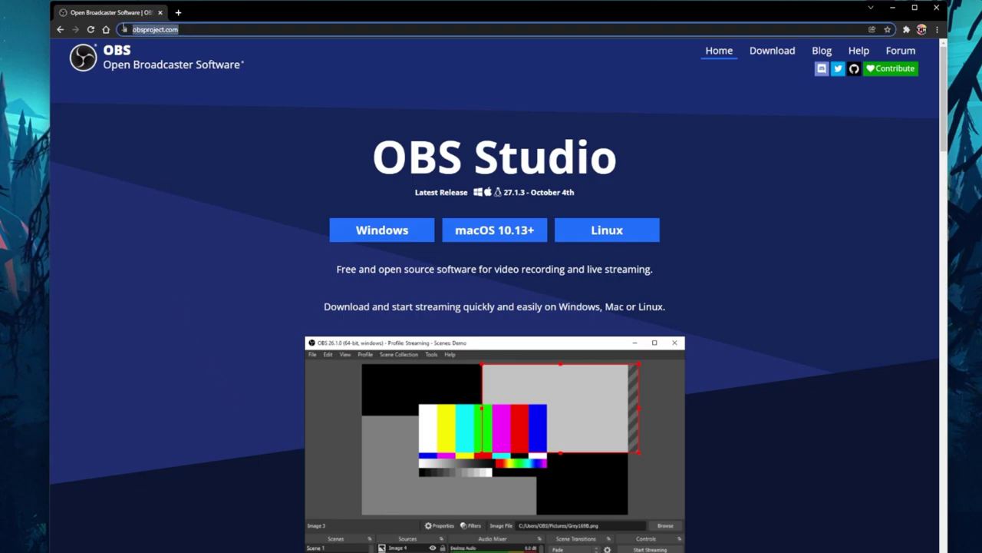
click(152, 128)
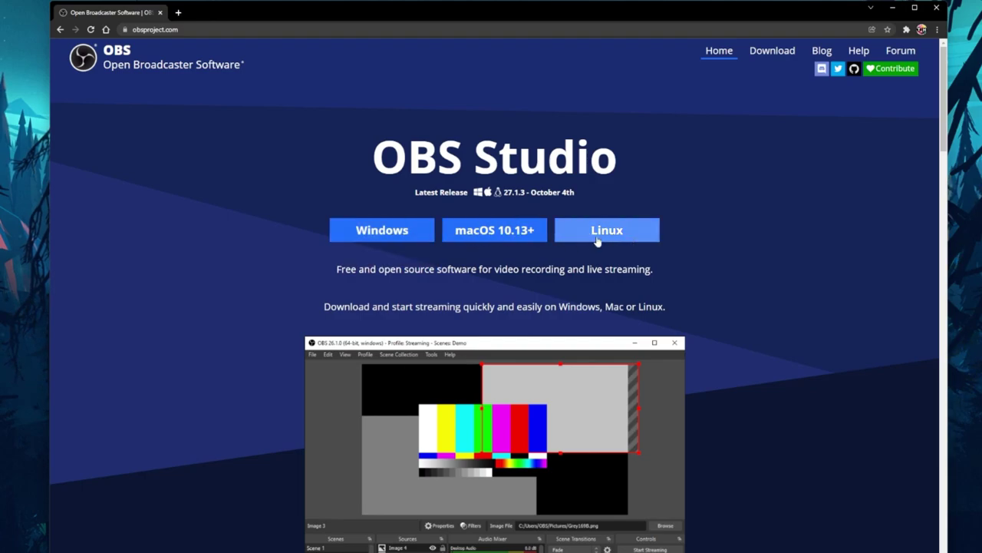
- Start downloading the OBS Studio 27.1.3 Windows installer, then minimize Chrome to bring up OBS Studio
click(421, 237)
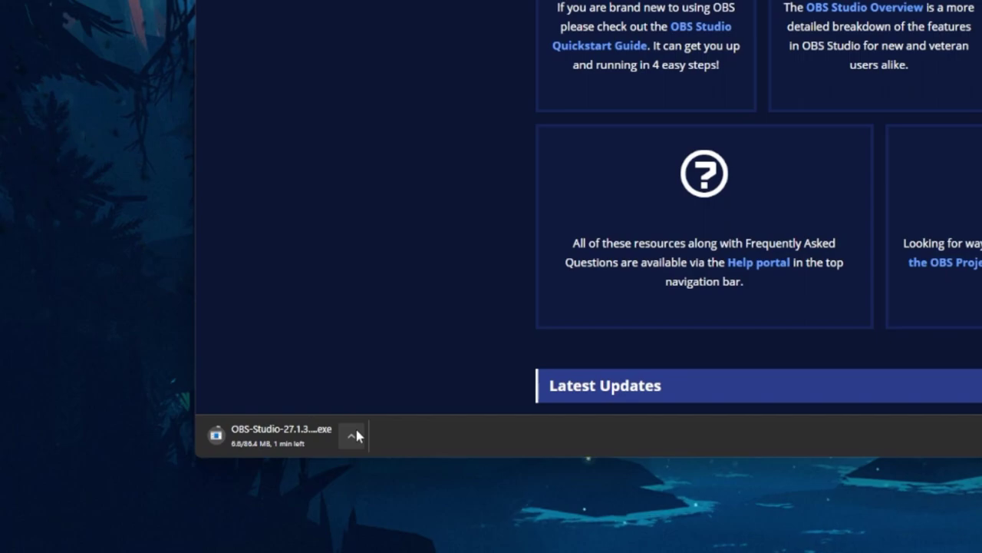
click(355, 435)
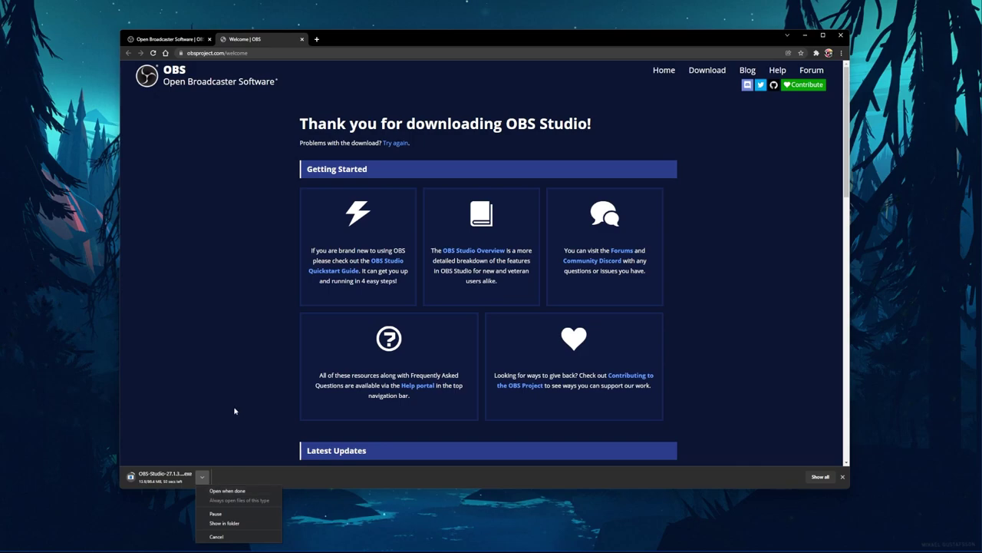
click(234, 410)
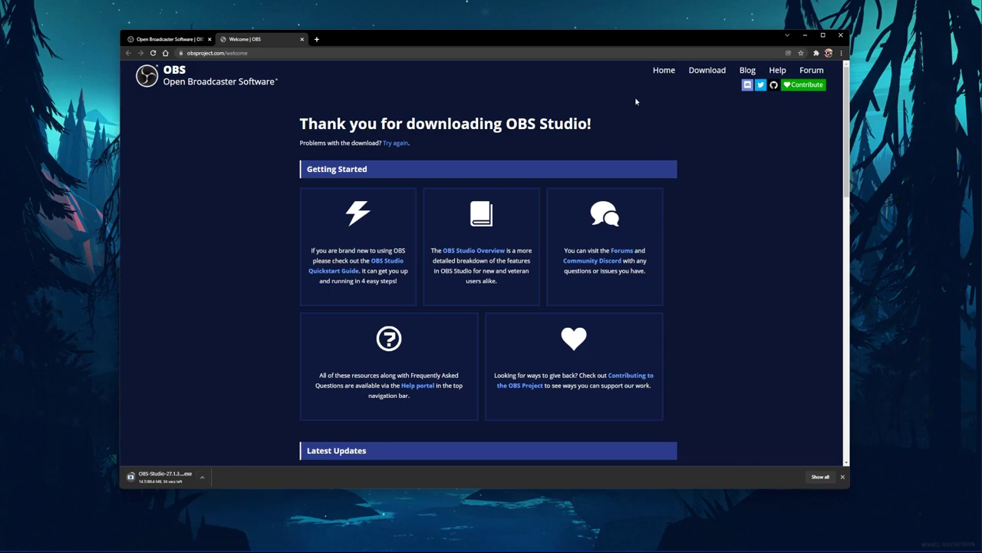
click(804, 35)
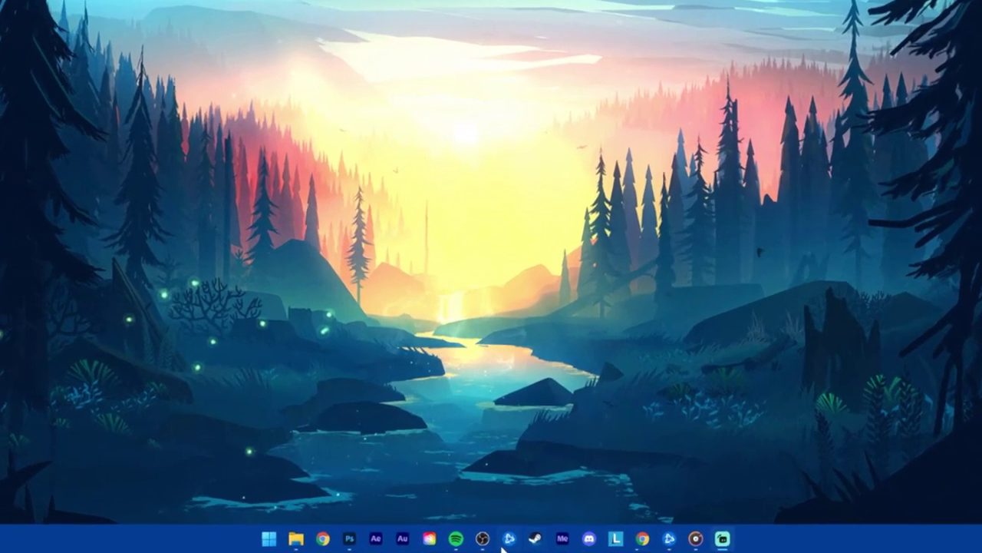
mouse_move(478, 551)
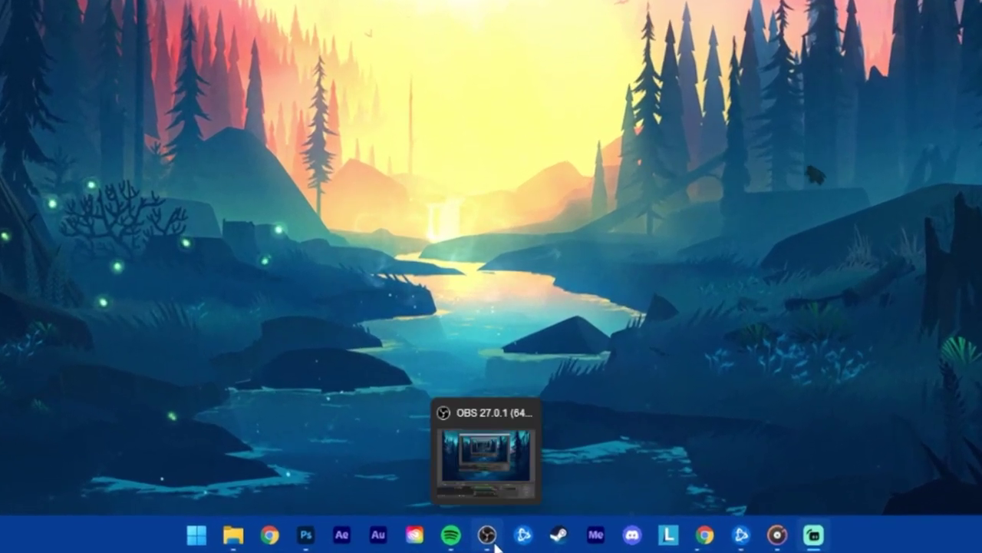
click(493, 482)
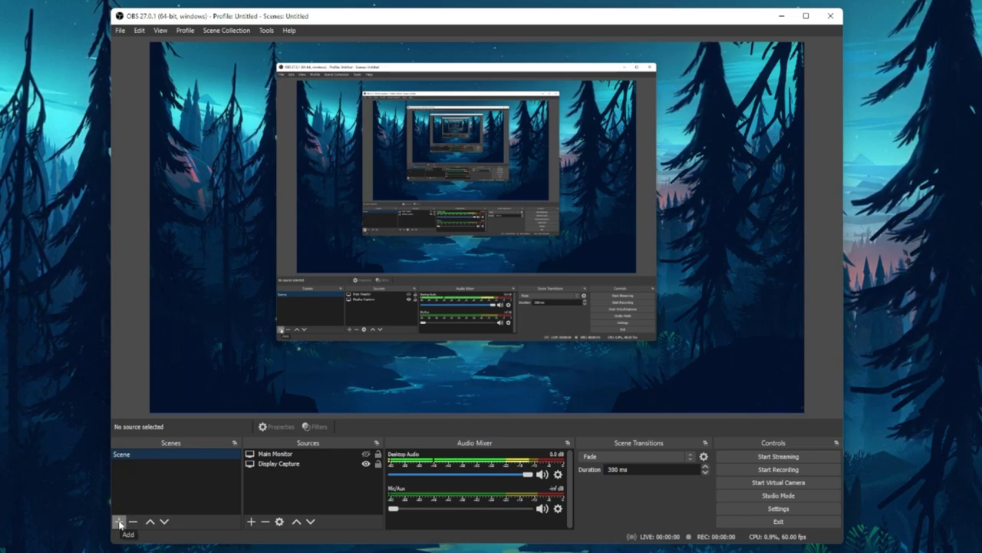
click(120, 522)
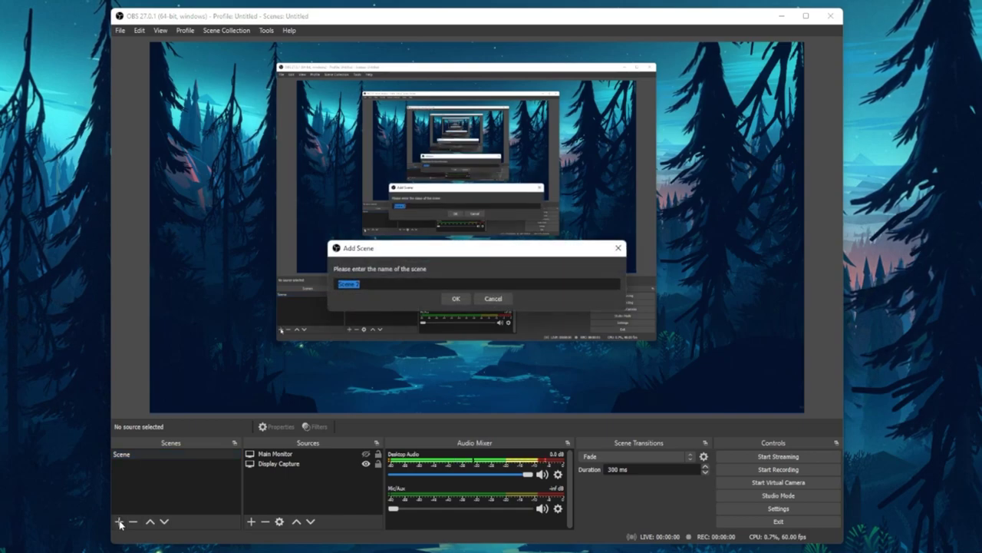
text(Red)
text(ording Sc)
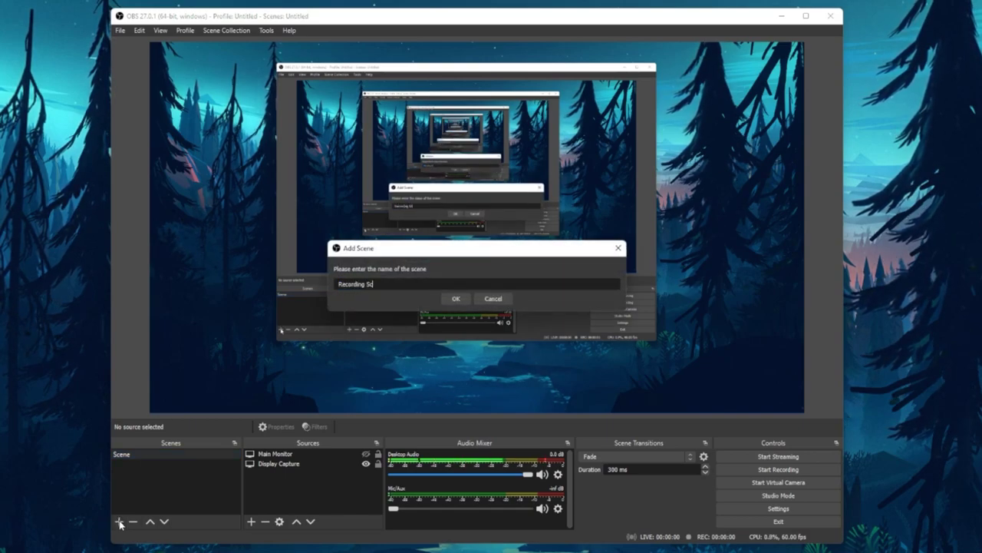
text(reen)
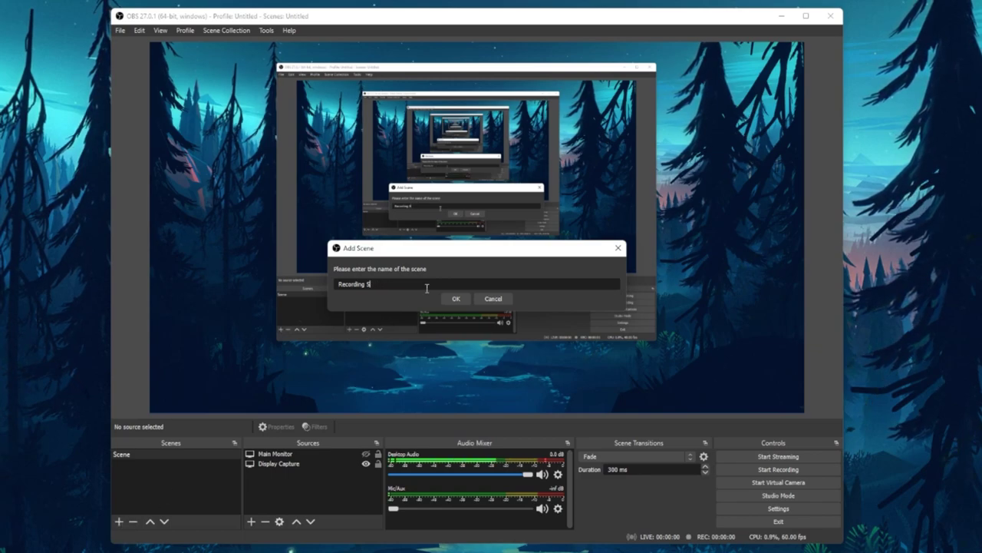
key(BackSpace)
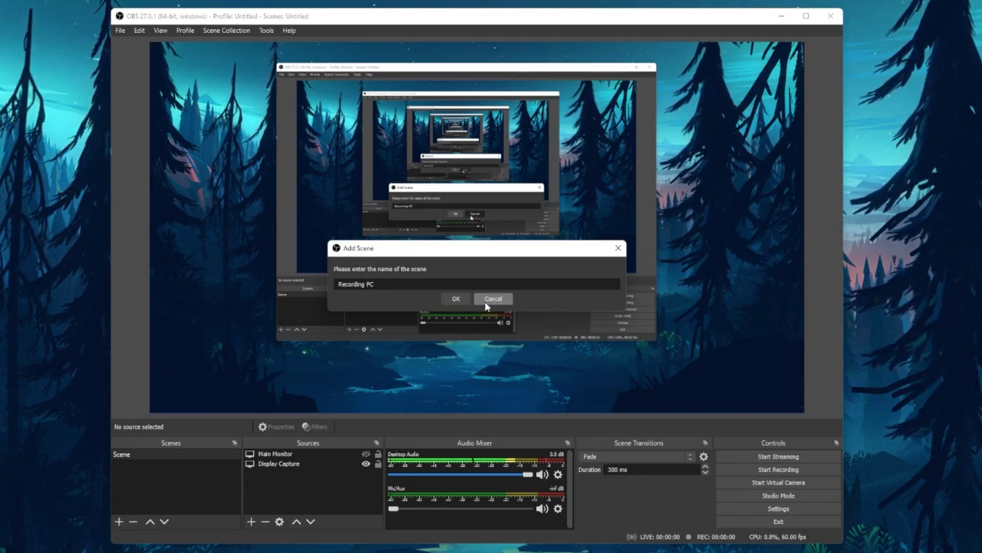
click(494, 299)
right_click(159, 457)
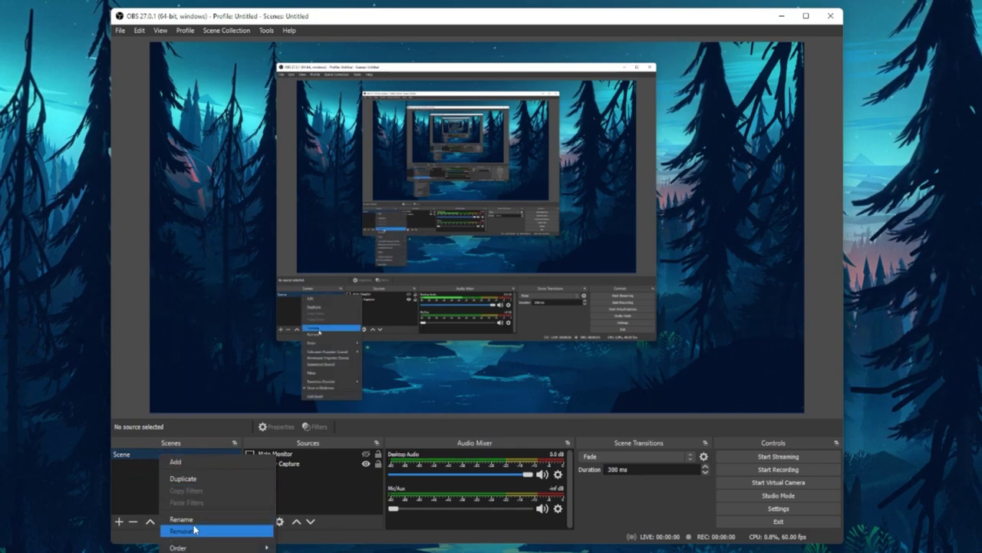
click(140, 487)
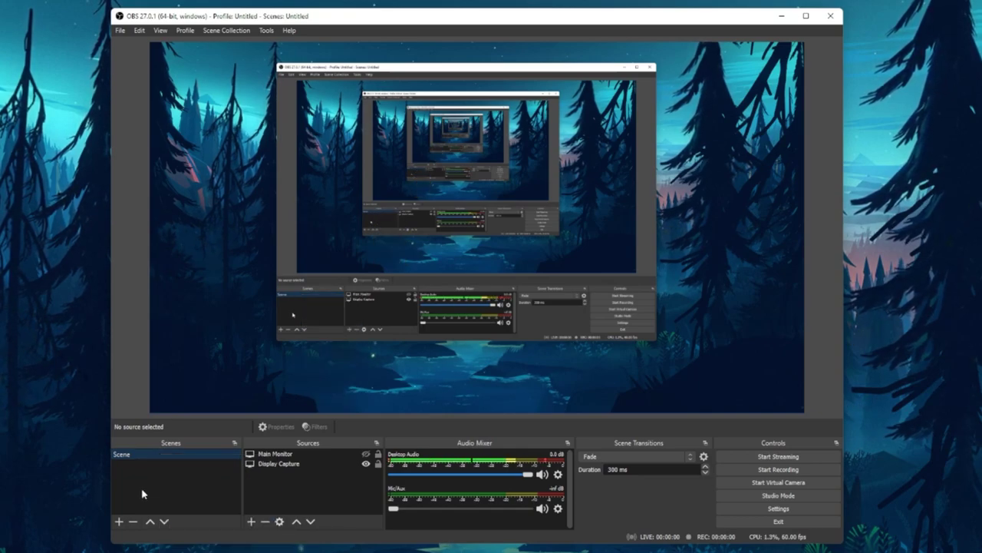
- Add a Display Capture source named 'Main Monitor2' after the name-in-use warning
click(281, 464)
click(251, 521)
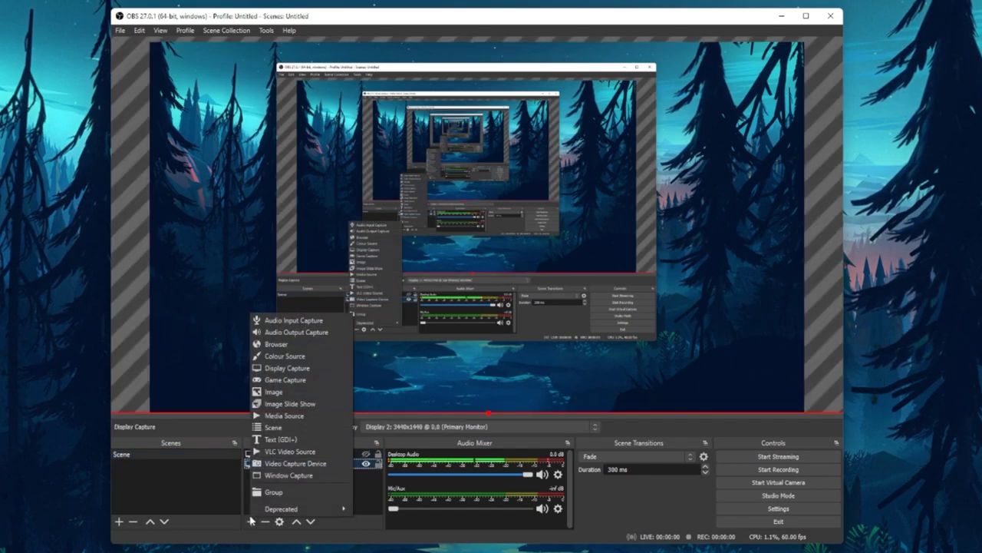
click(286, 384)
text(M)
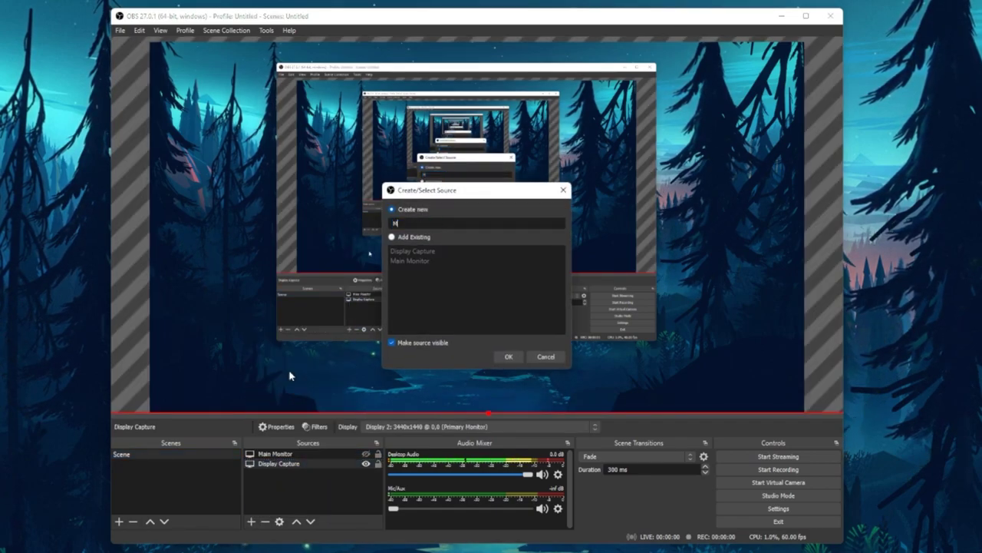
text(ain Monitor)
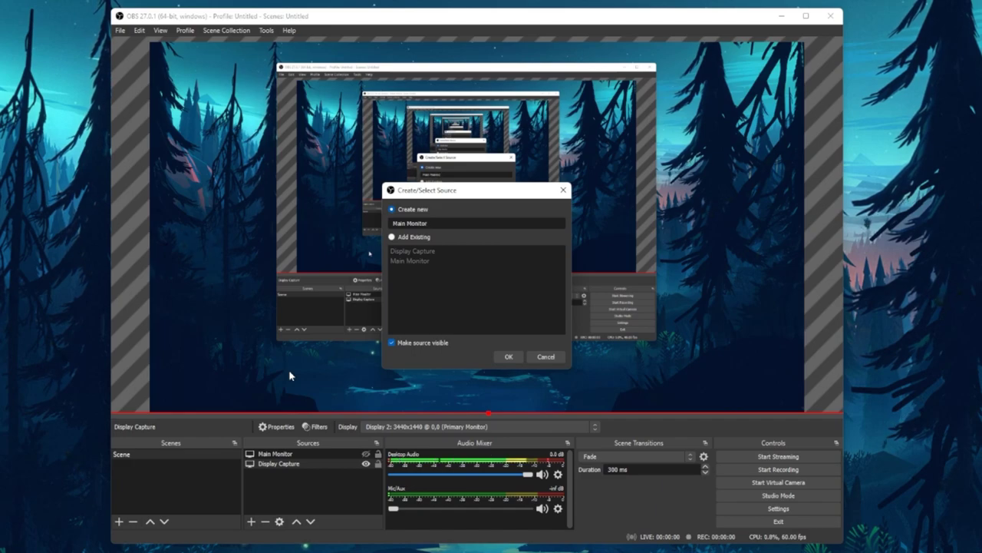
click(508, 357)
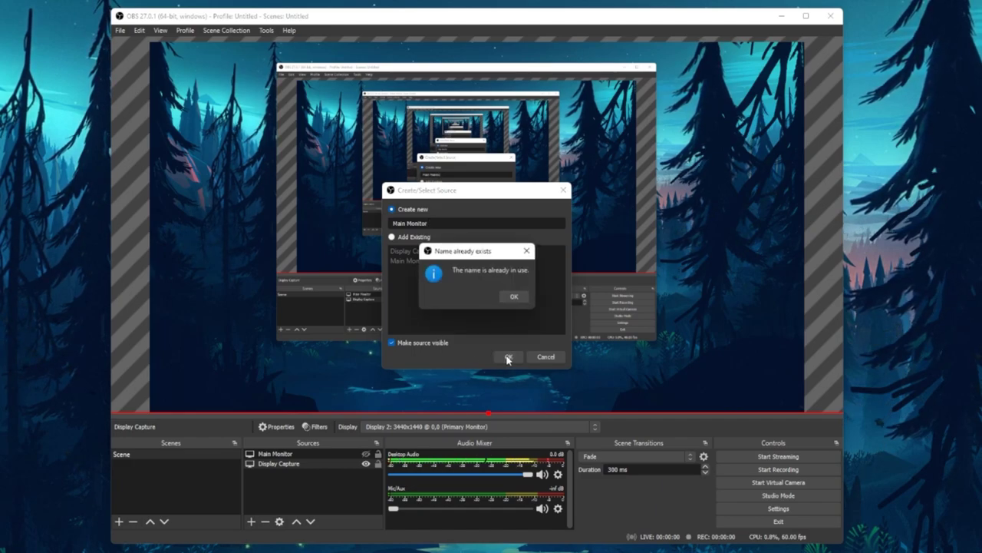
click(514, 295)
text(2)
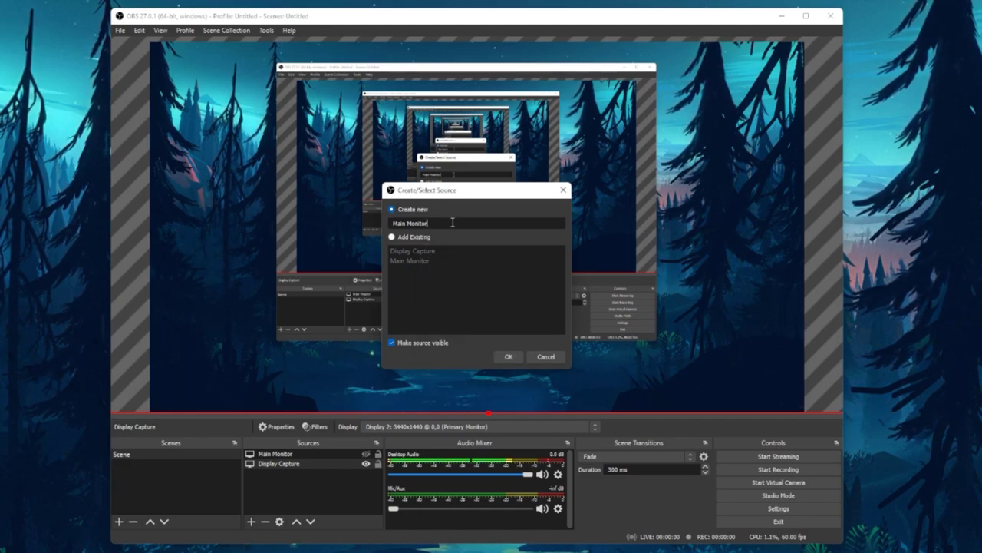
click(508, 357)
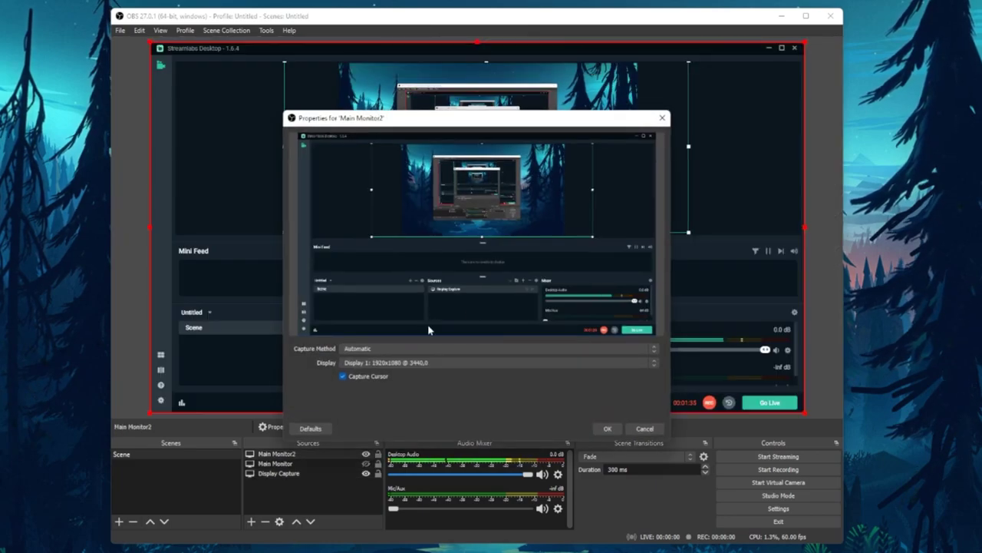
- Set Main Monitor2 to capture Display 2, the primary monitor, with Automatic capture method
click(419, 363)
click(419, 380)
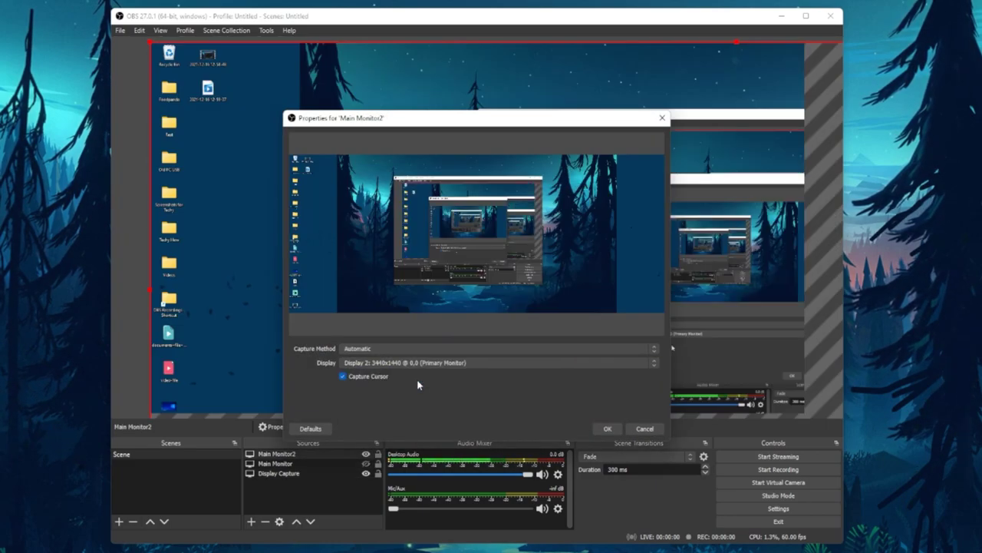
click(409, 348)
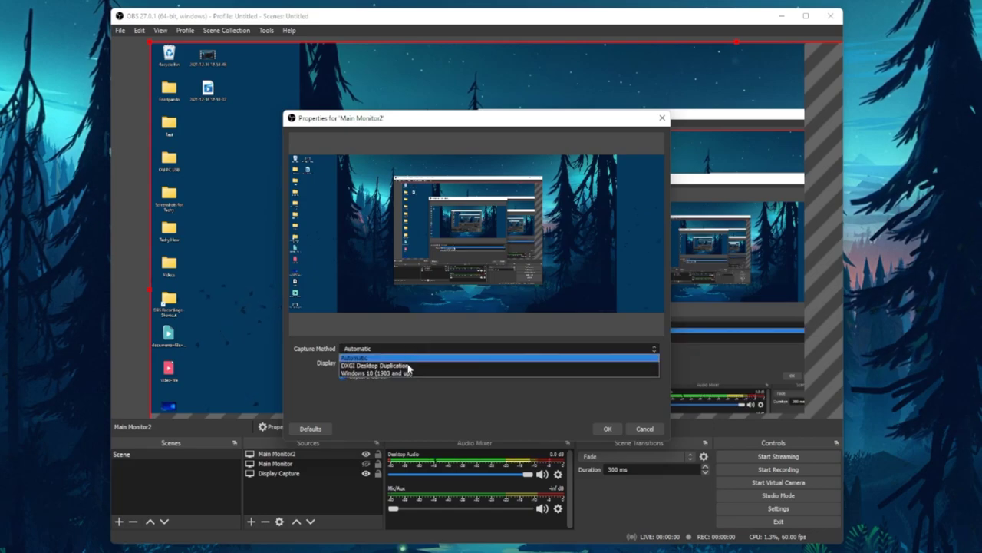
click(405, 393)
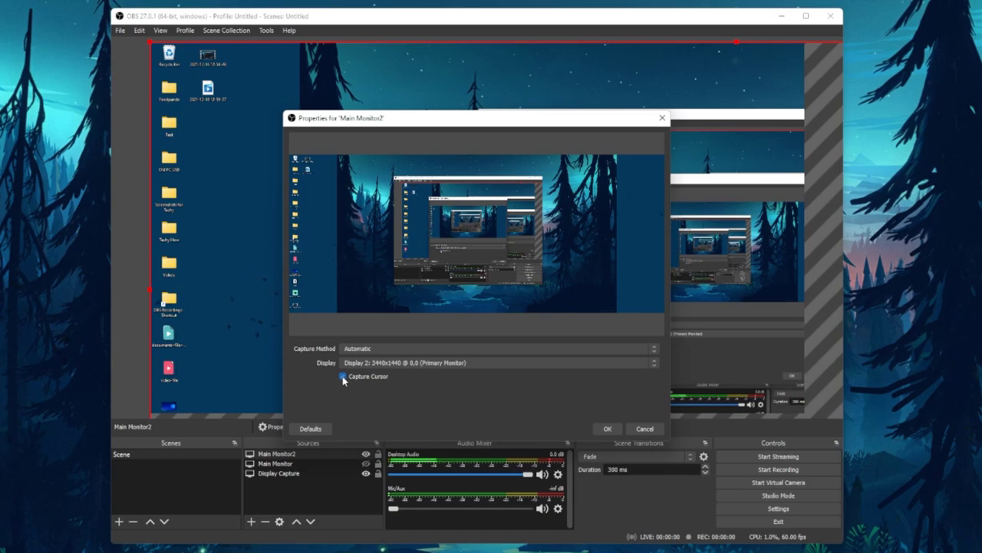
- Close Main Monitor2's properties without saving and hide that source
click(631, 428)
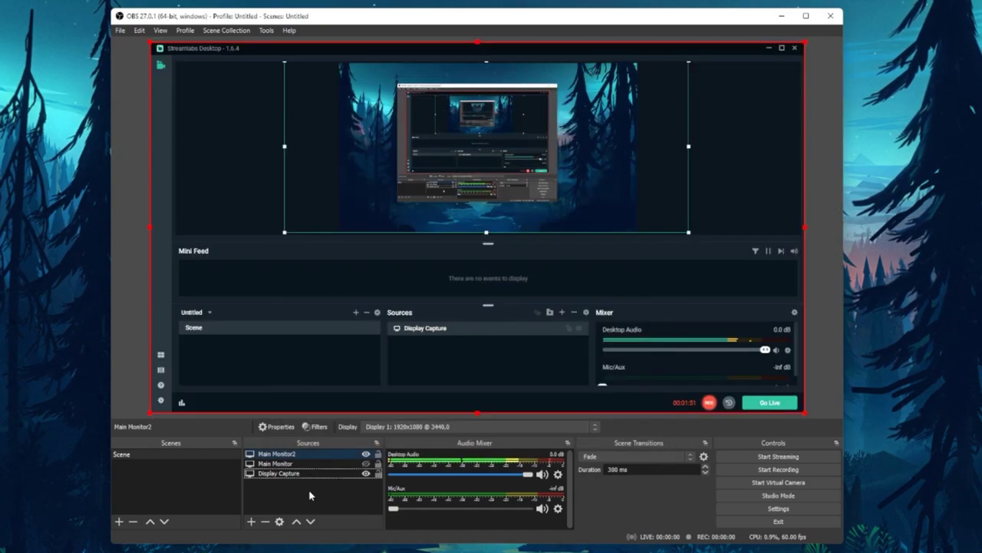
click(366, 454)
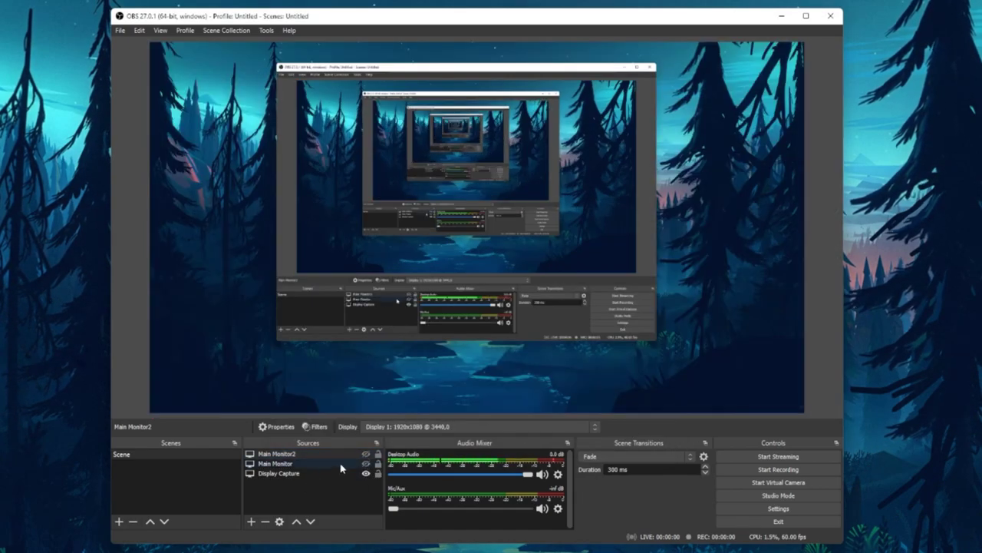
click(307, 473)
click(313, 487)
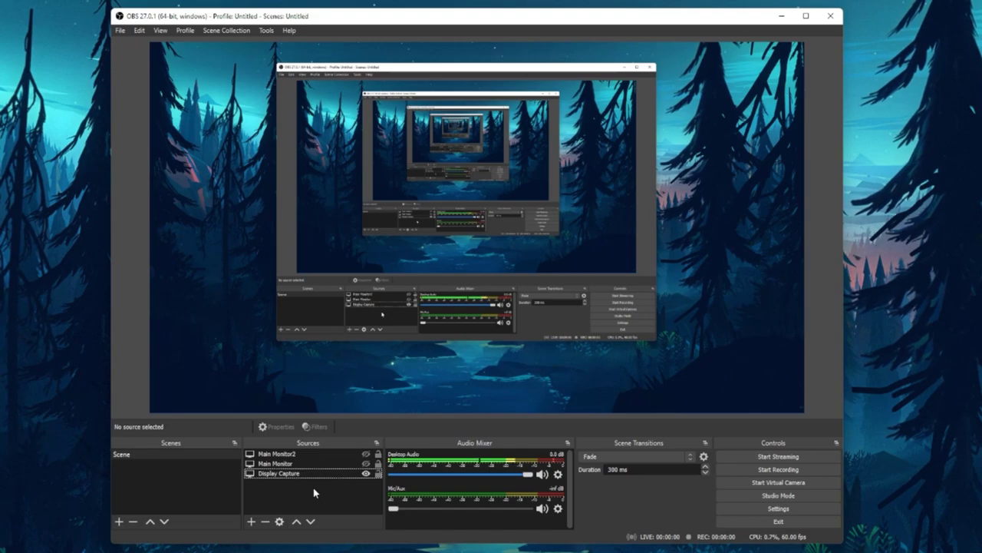
- Reset the Display Capture to native size with Ctrl+R and centre it horizontally in the canvas
click(420, 250)
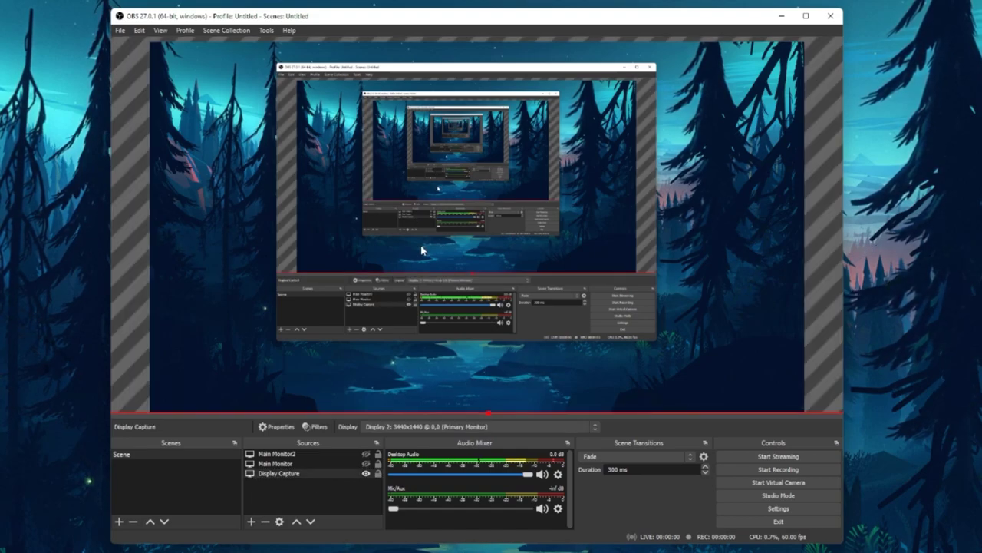
drag(331, 257, 519, 286)
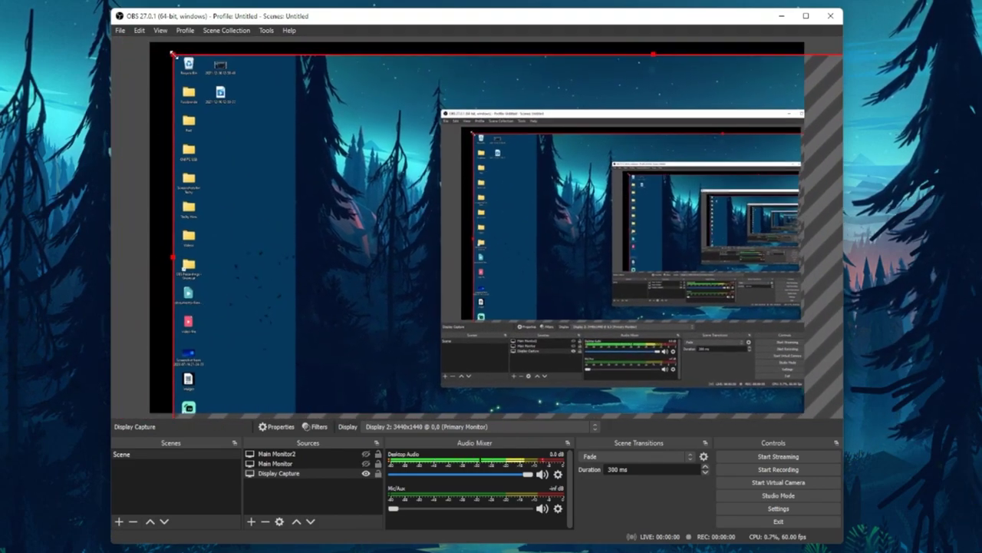
drag(159, 52, 429, 176)
drag(623, 232, 350, 106)
key(ctrl+f)
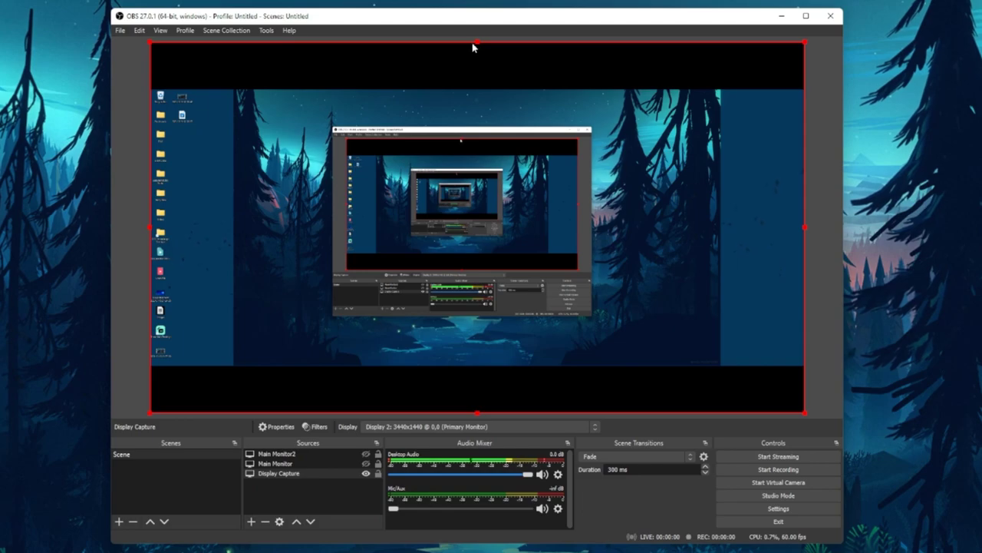
key(ctrl+r)
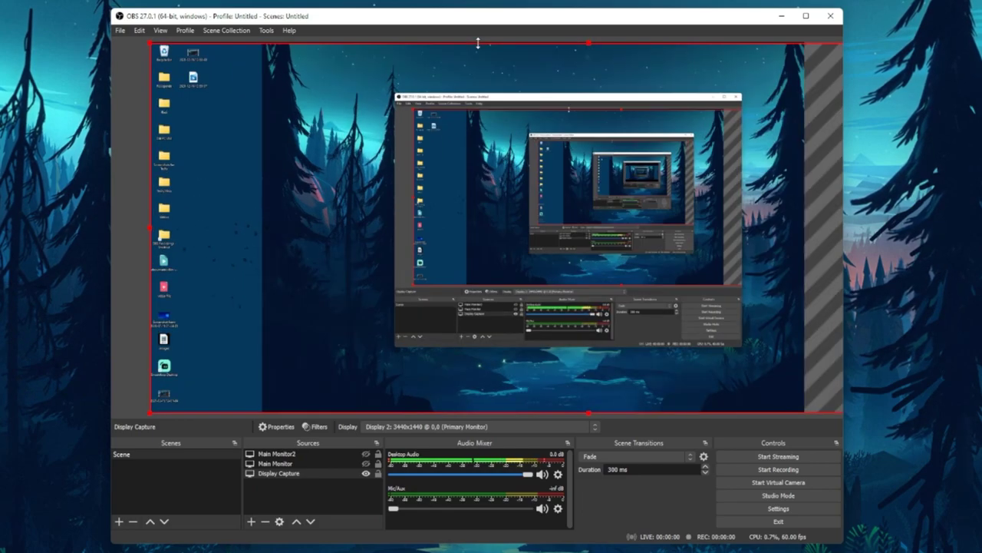
drag(478, 43, 478, 41)
drag(541, 83, 418, 78)
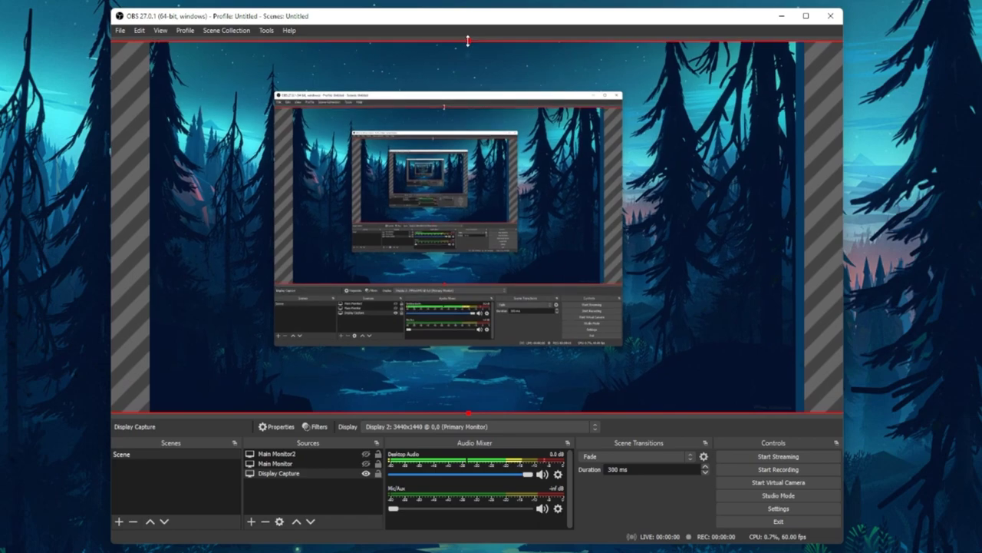
mouse_move(468, 40)
mouse_down()
mouse_move(468, 59)
mouse_move(469, 41)
mouse_up()
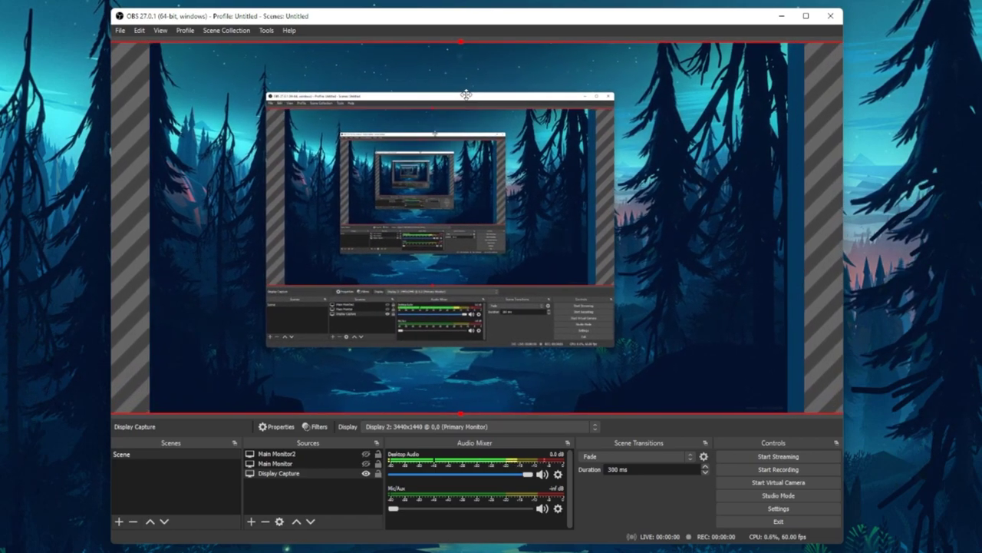
mouse_move(465, 89)
mouse_down()
mouse_move(492, 91)
mouse_move(482, 97)
mouse_up()
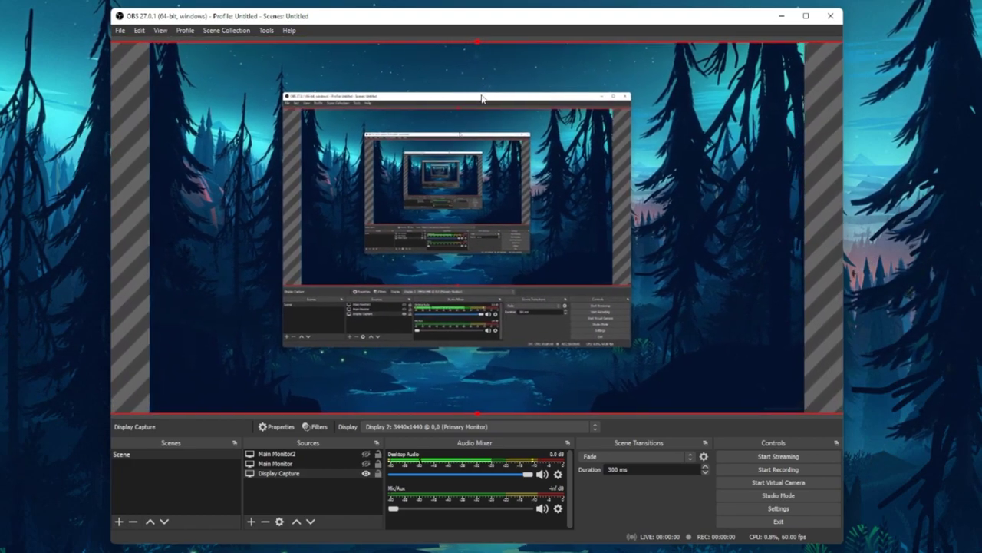
click(251, 521)
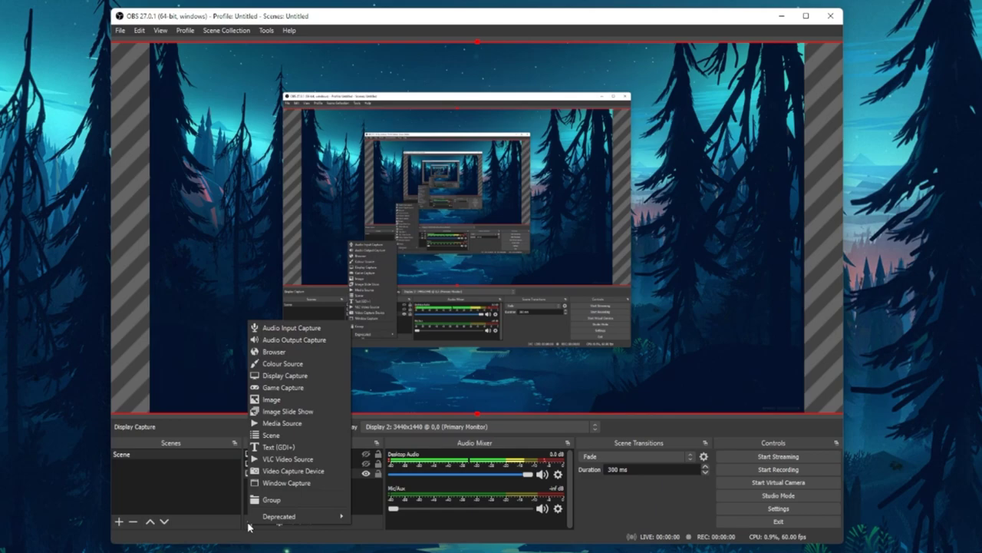
click(317, 479)
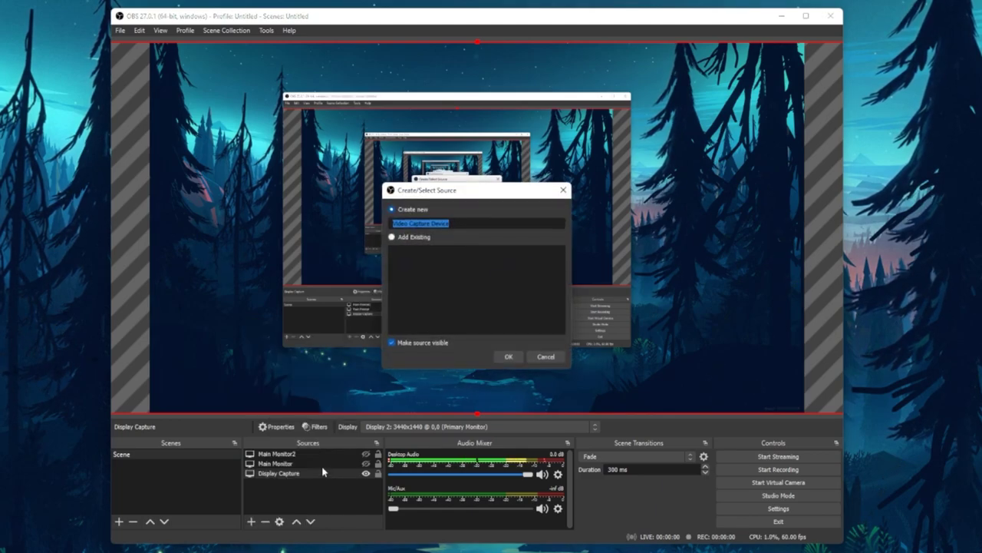
text(Webac)
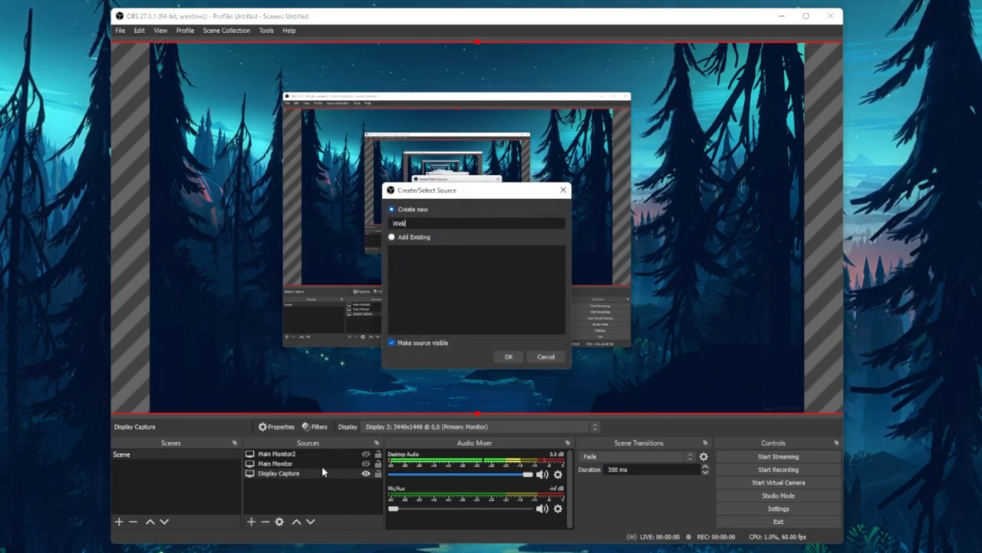
click(537, 357)
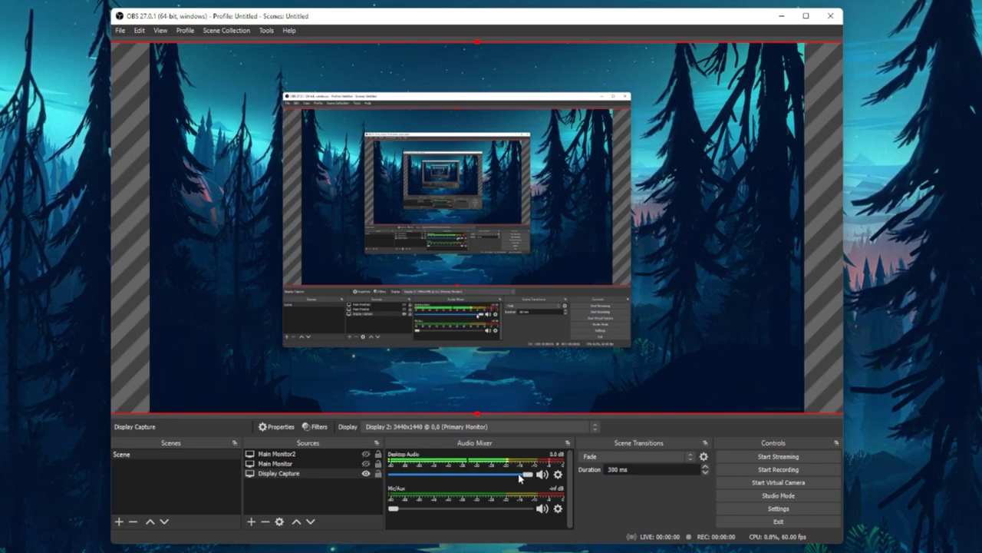
- Try the Desktop Audio and Mic/Aux sliders, widen the Audio Mixer, and check Desktop Audio's options
mouse_move(522, 477)
mouse_down()
mouse_move(441, 481)
mouse_move(535, 475)
mouse_up()
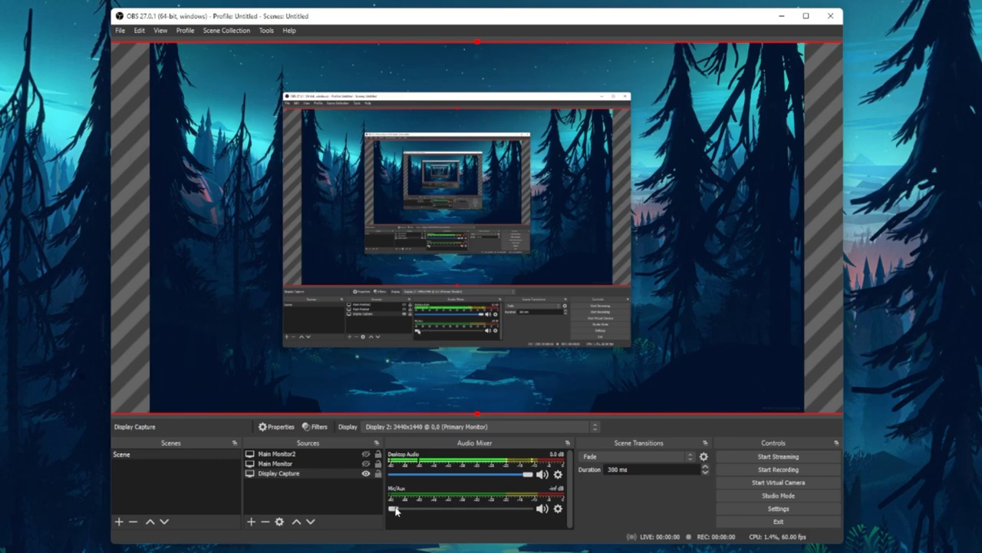
mouse_move(393, 508)
mouse_down()
mouse_move(491, 507)
mouse_move(392, 504)
mouse_up()
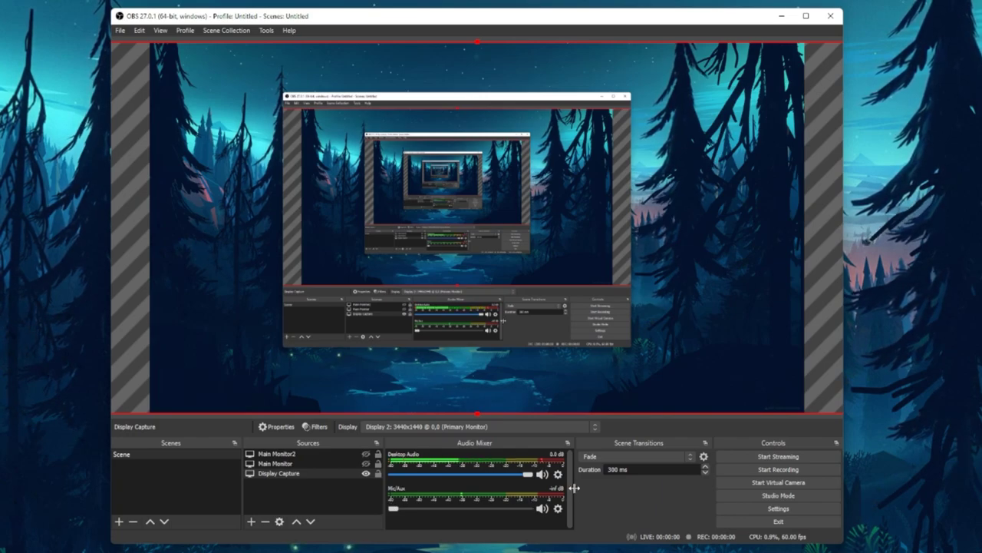
drag(574, 488, 588, 488)
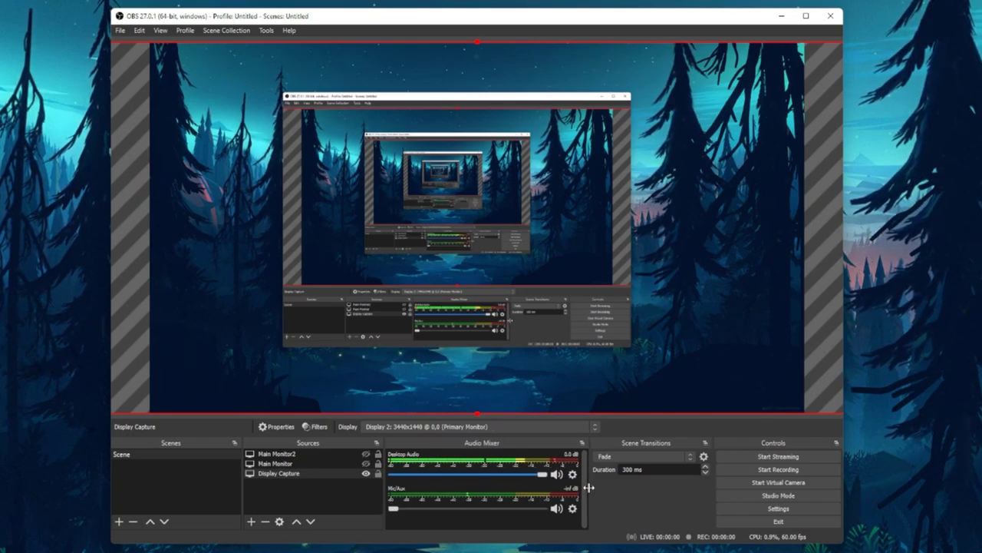
click(573, 474)
click(573, 477)
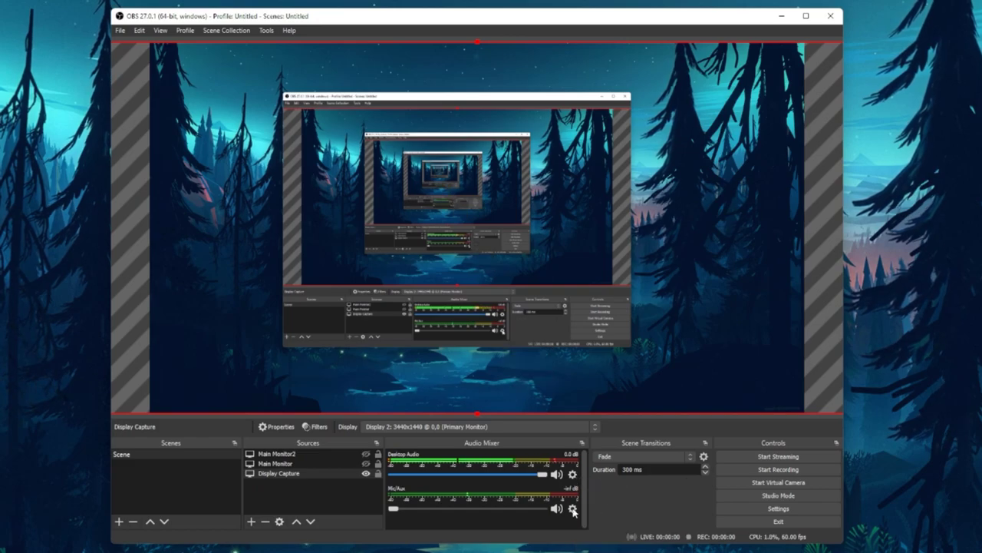
click(572, 508)
click(606, 552)
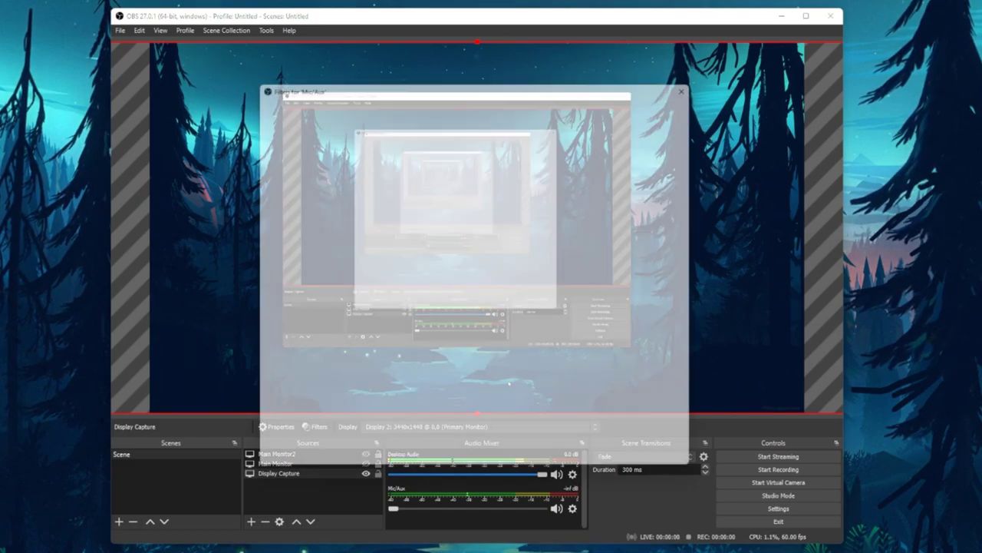
click(258, 468)
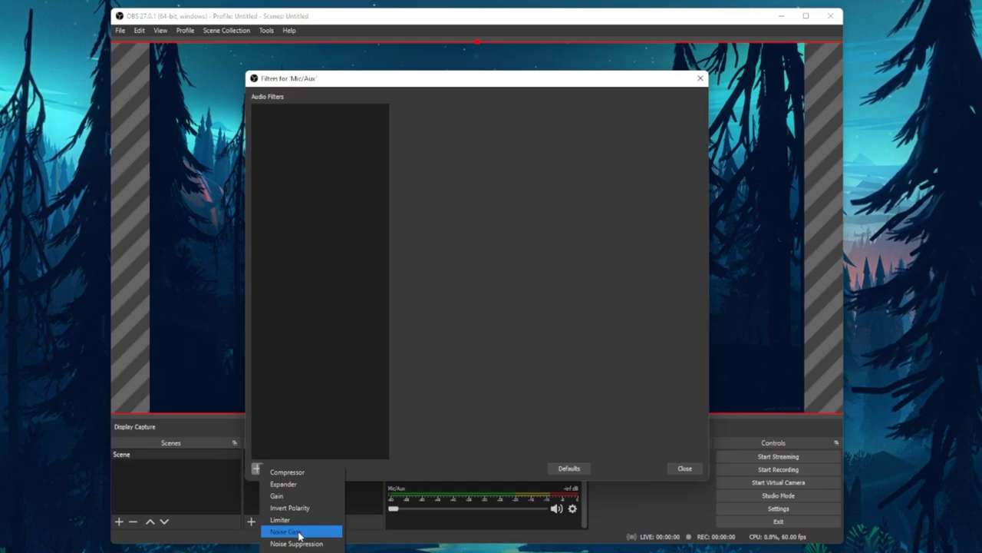
click(307, 472)
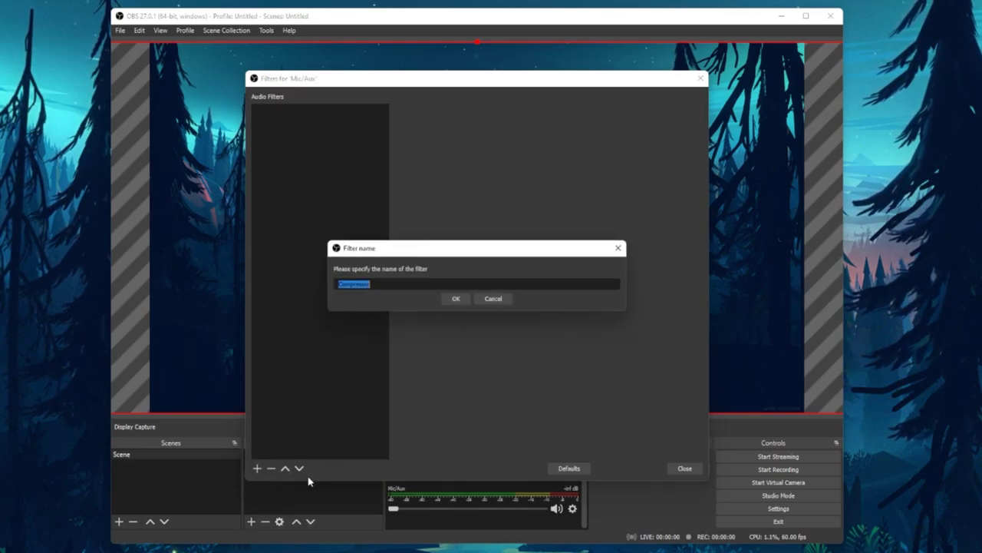
click(492, 299)
click(683, 467)
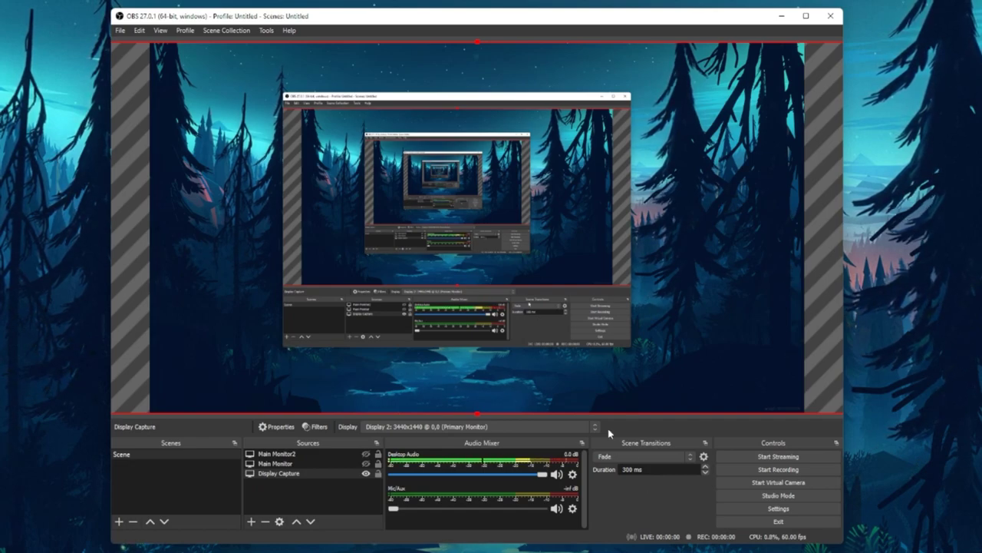
- Launch the Auto-Configuration Wizard and choose to optimise just for recording
click(266, 34)
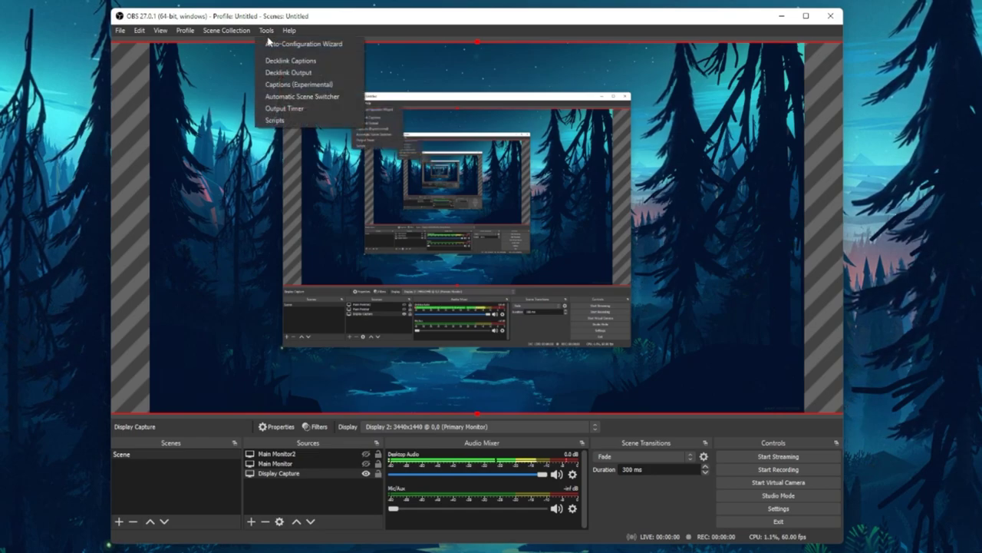
click(354, 45)
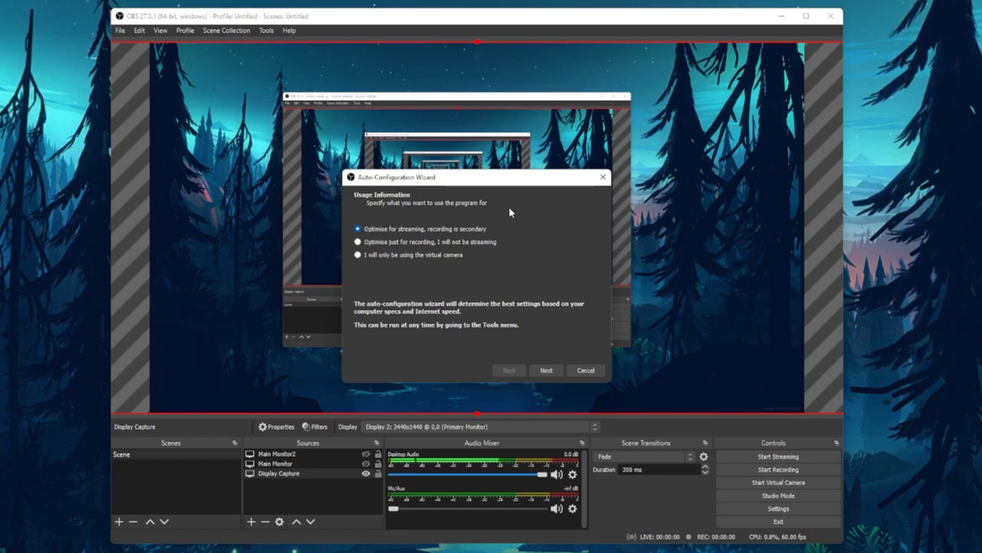
click(361, 243)
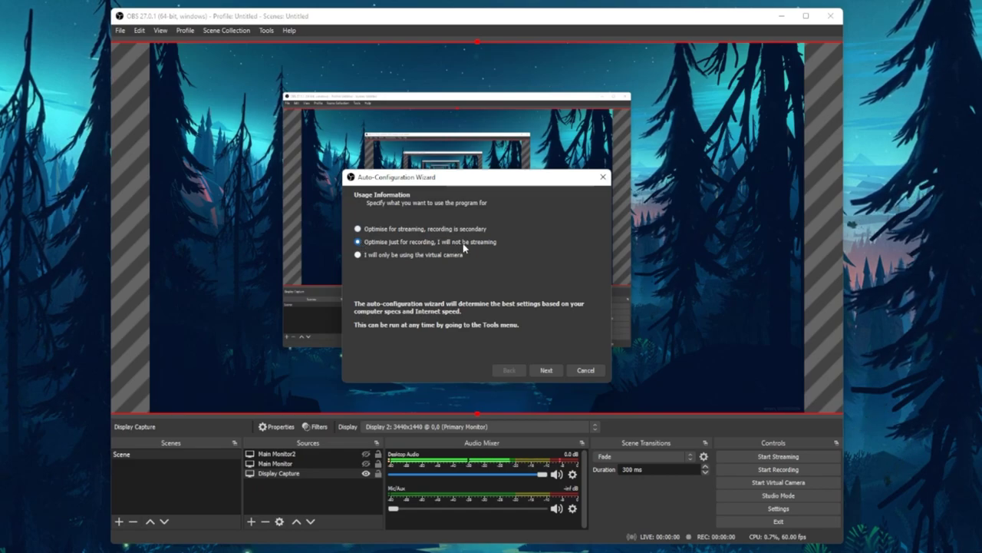
click(550, 371)
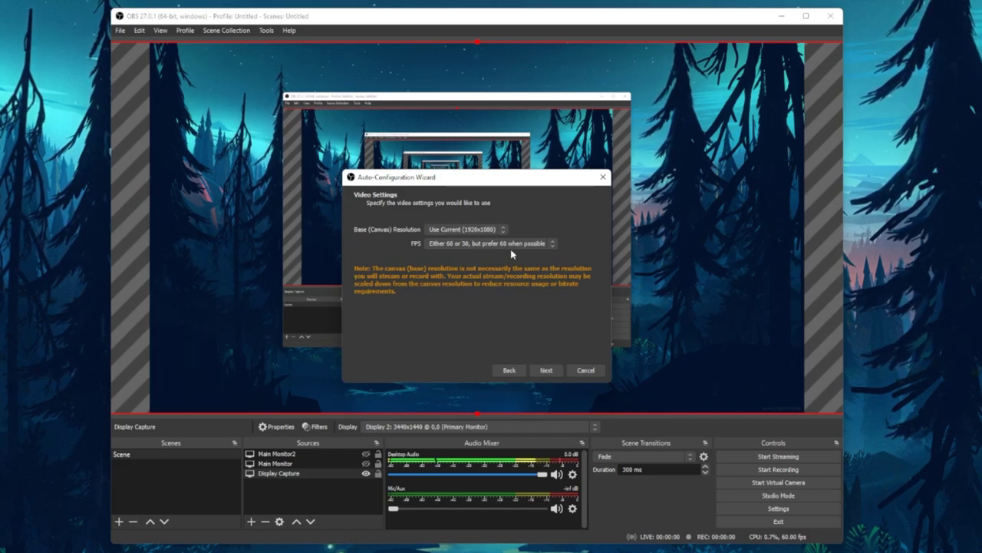
- Set the base canvas to Display 1 (3440x1440), keep prefer 60 FPS, and close the wizard
click(504, 229)
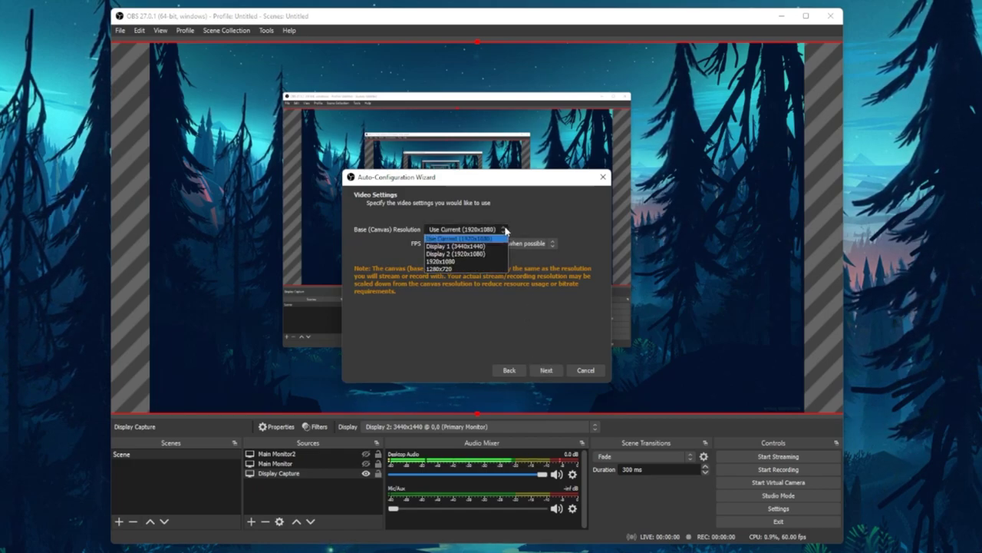
click(487, 244)
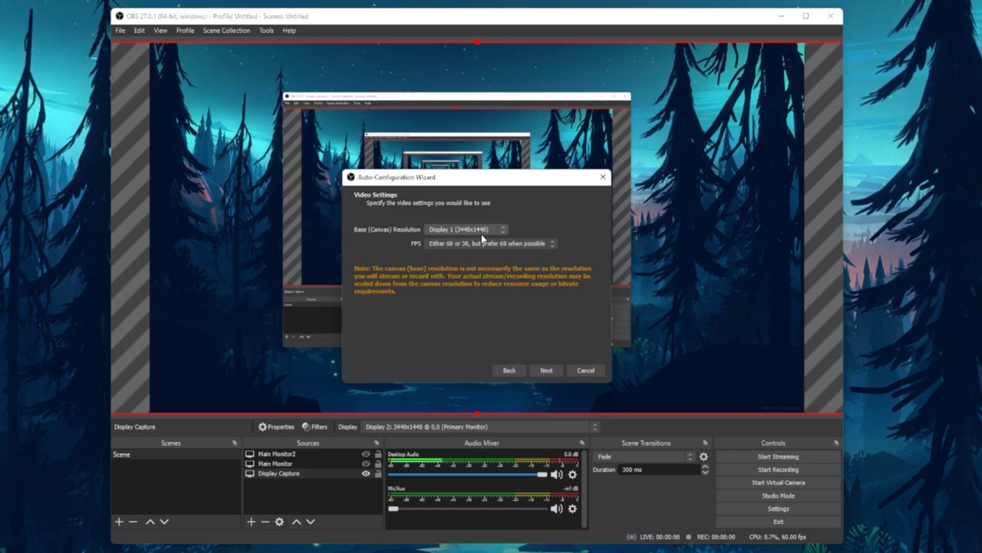
click(482, 239)
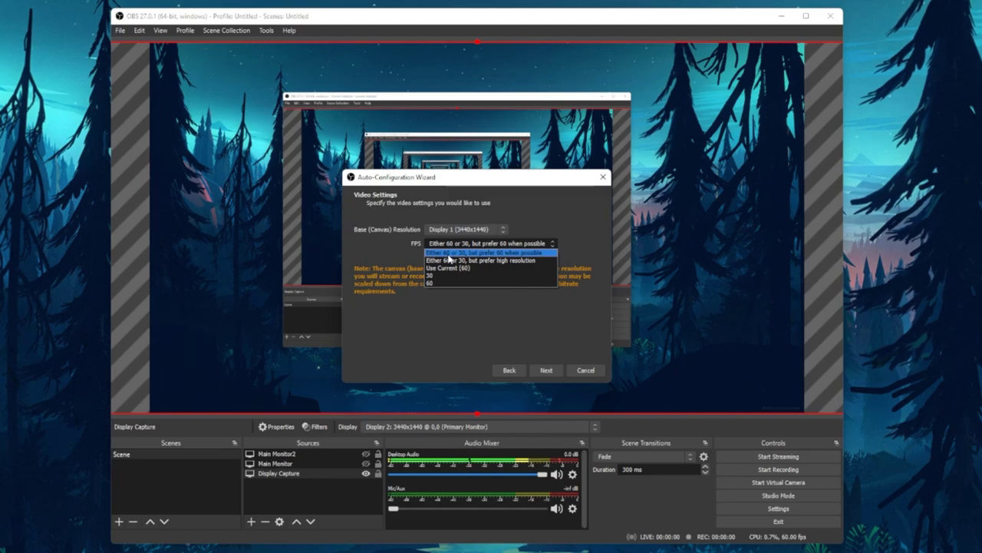
click(449, 256)
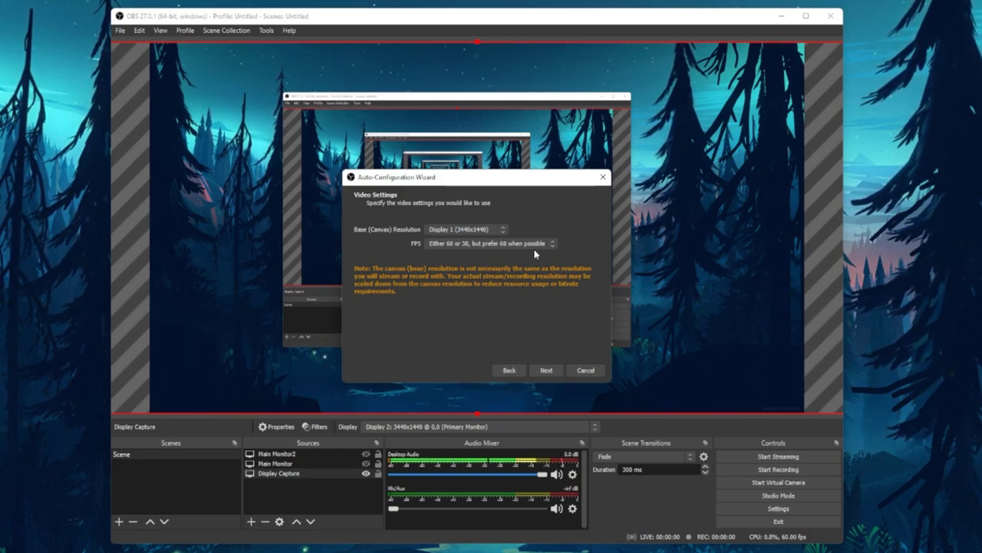
click(546, 372)
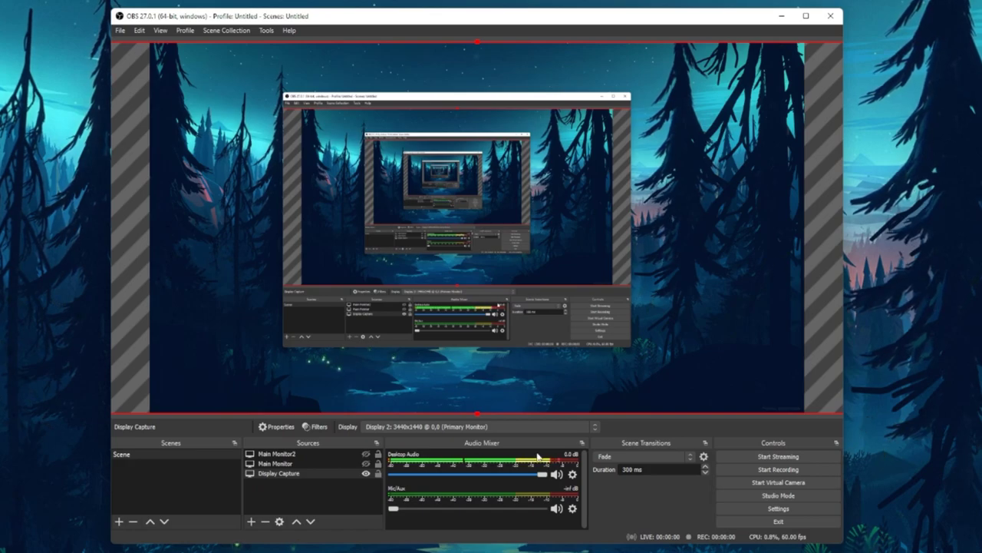
- Make a short test recording, view it in the recordings folder, then minimize that folder
click(738, 470)
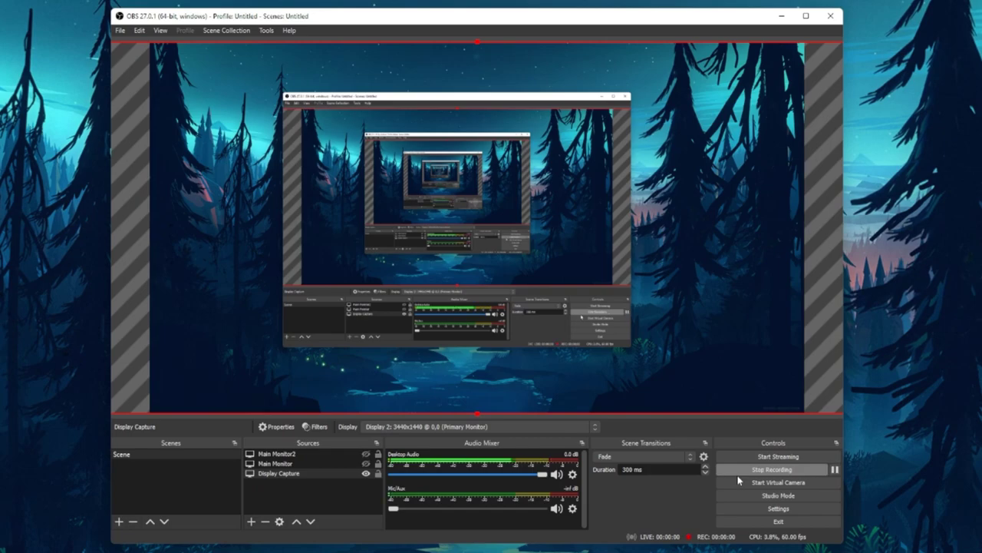
click(740, 467)
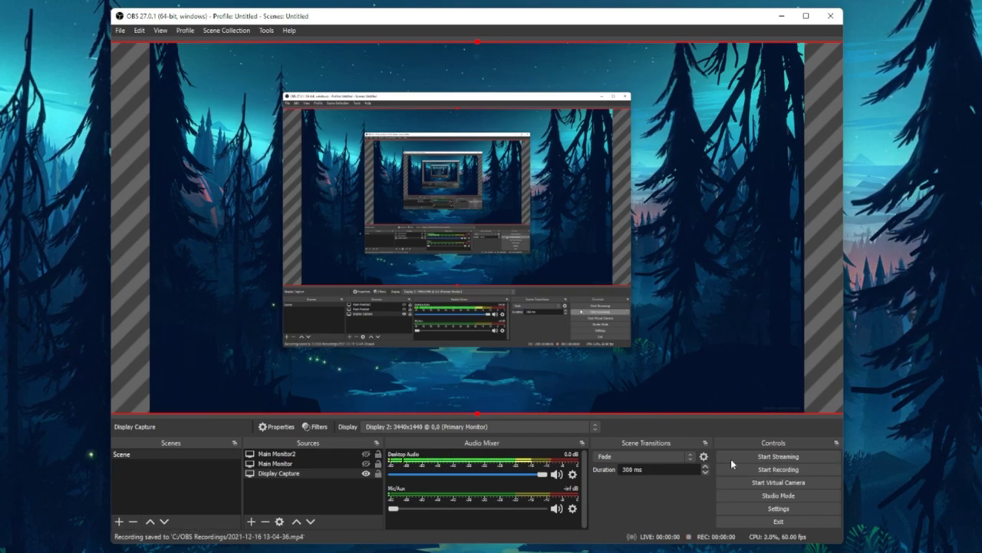
click(120, 31)
click(144, 44)
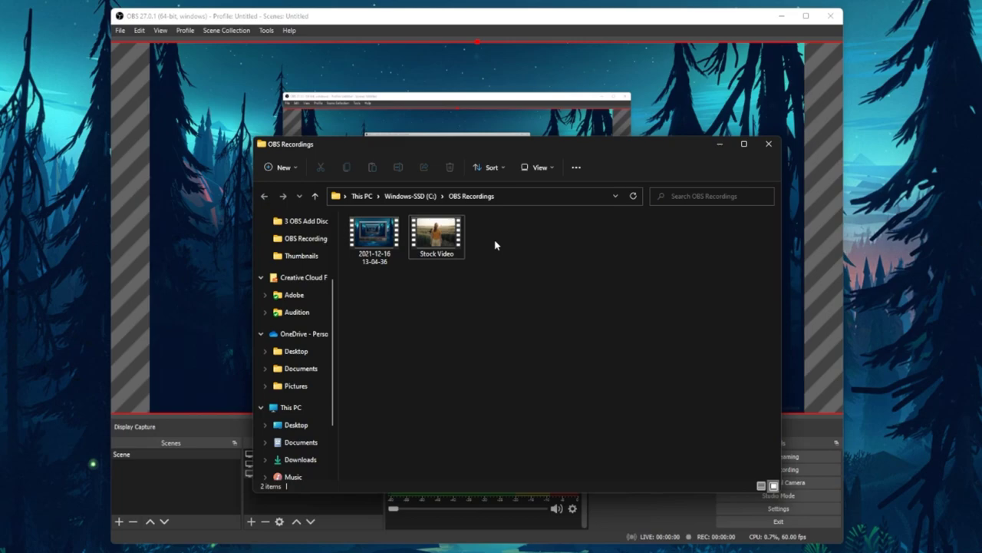
click(720, 143)
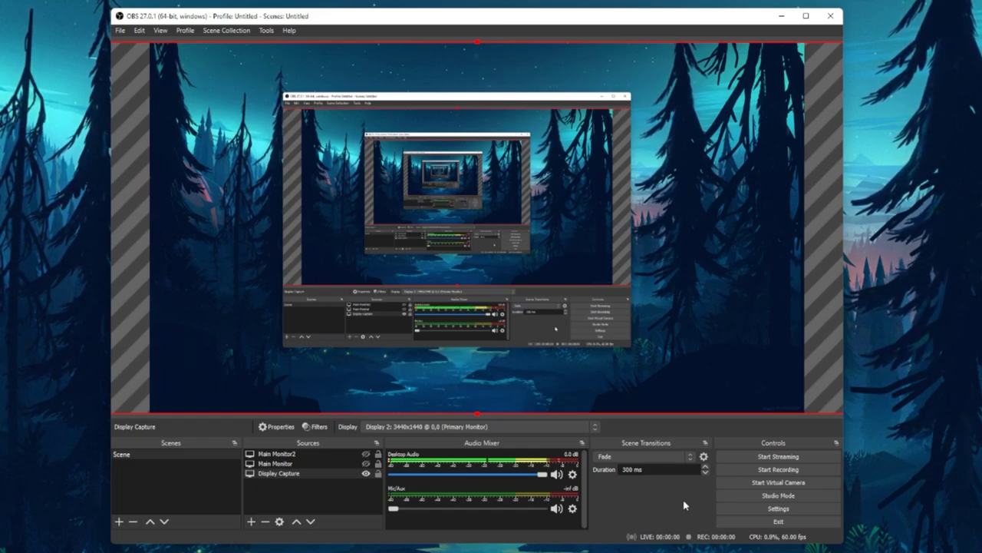
- In Settings > Output > Recording, browse folders but keep the recording path C:/OBS Recordings
click(731, 509)
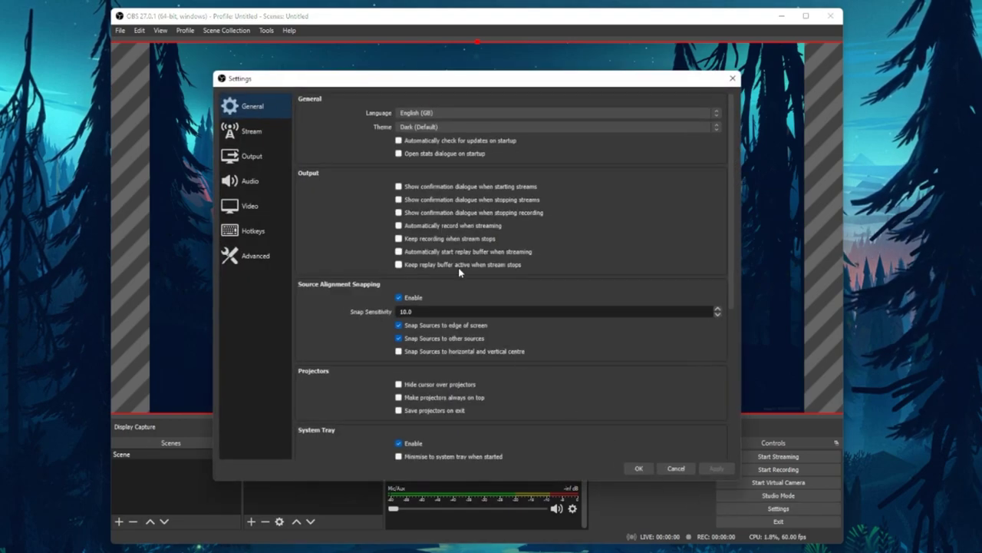
click(259, 158)
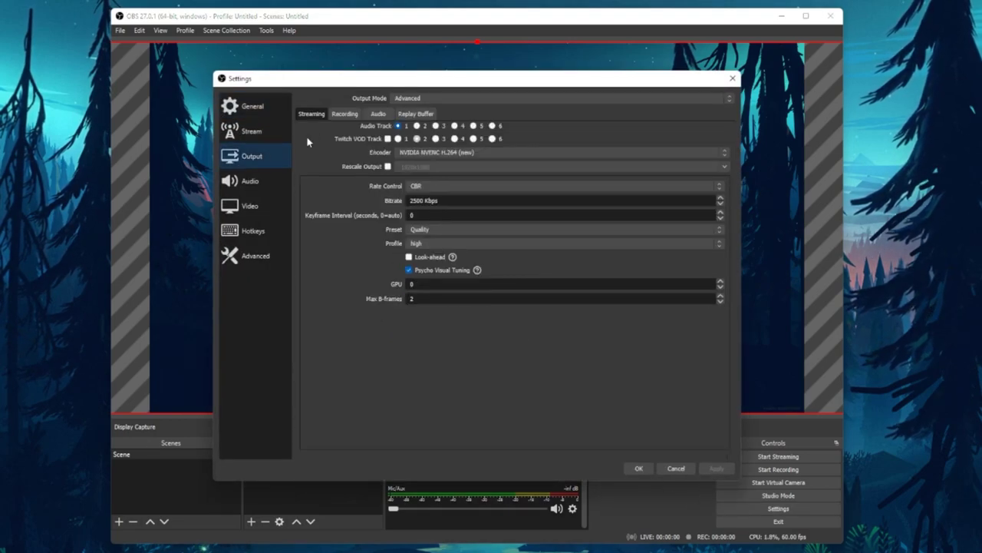
click(344, 113)
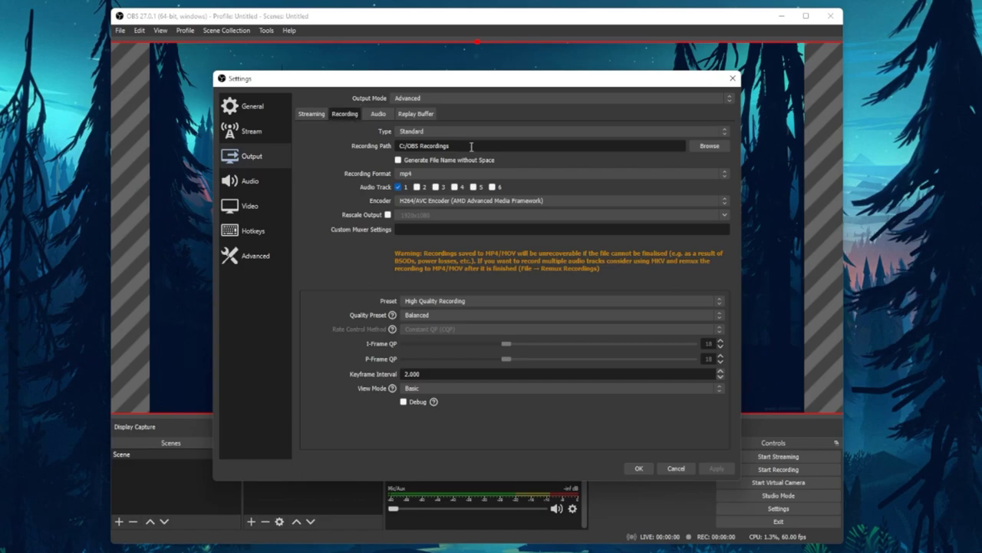
click(701, 148)
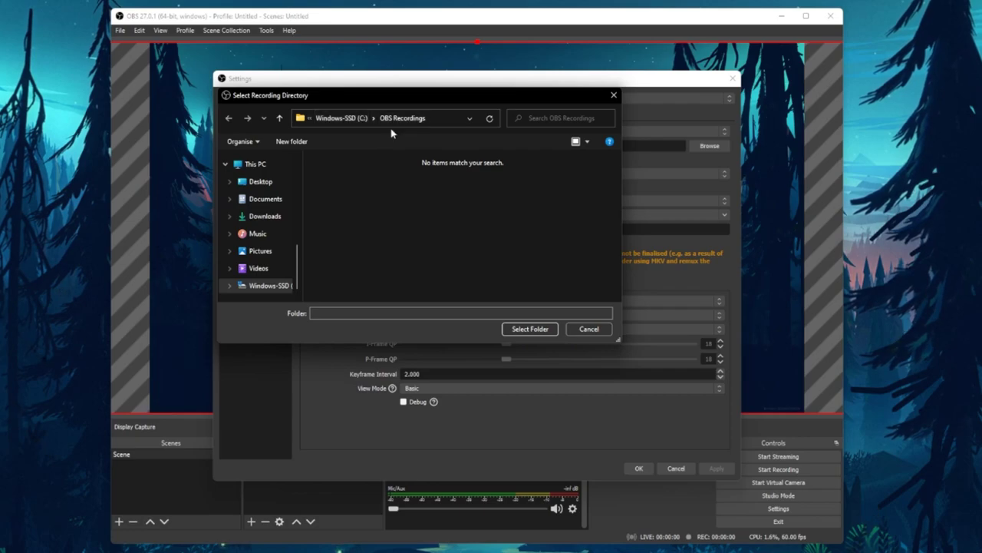
right_click(395, 172)
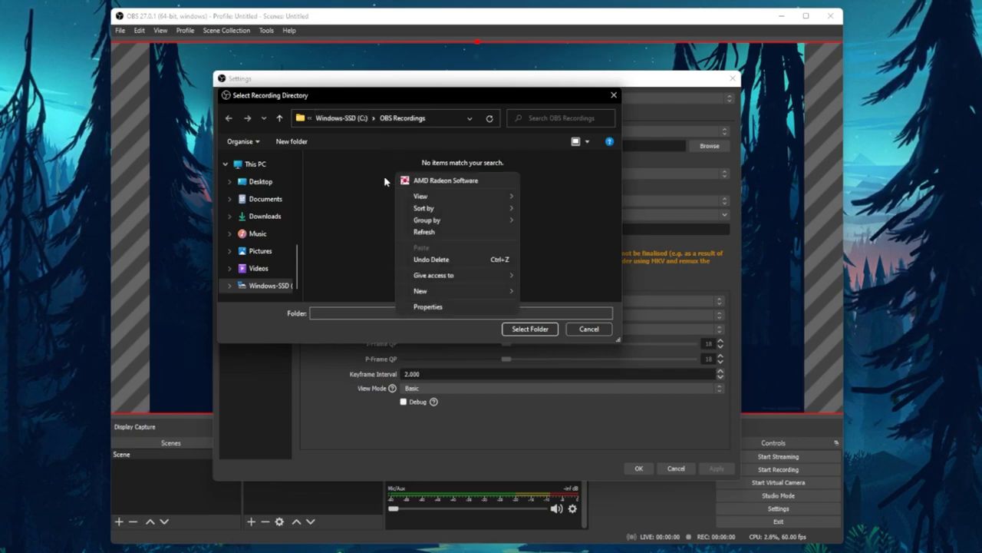
click(361, 198)
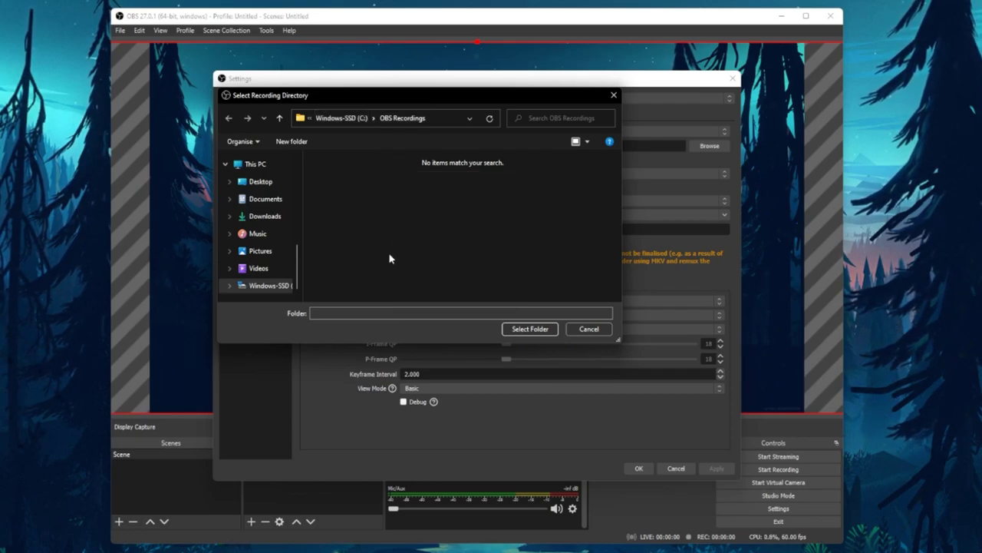
click(587, 329)
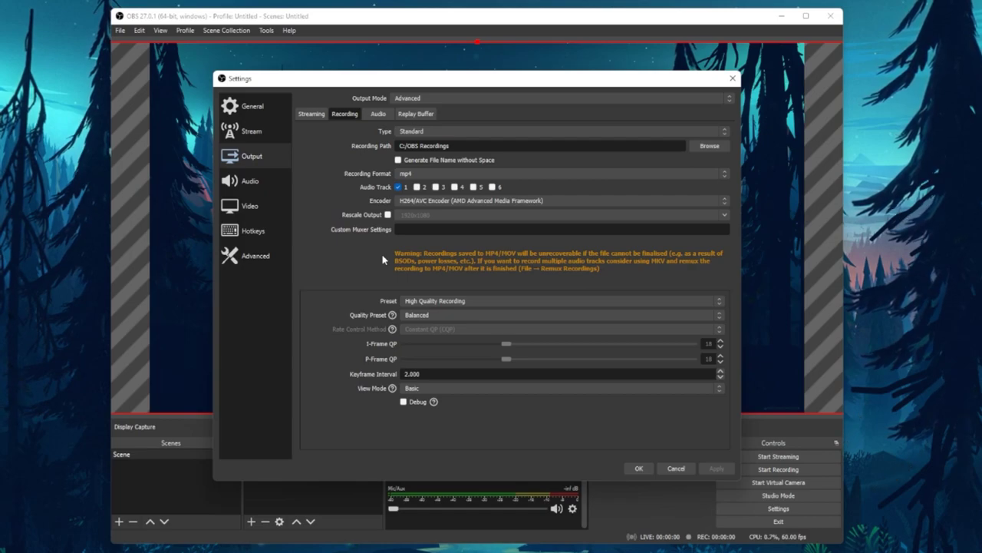
- On the Video page, keep output resolution 1920x1080 and the Lanczos downscale filter
click(253, 207)
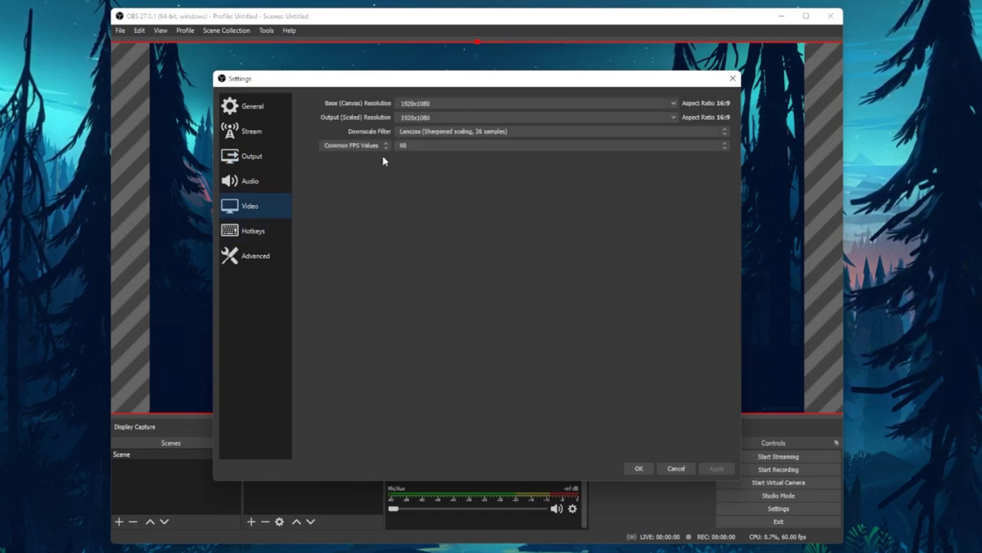
click(674, 116)
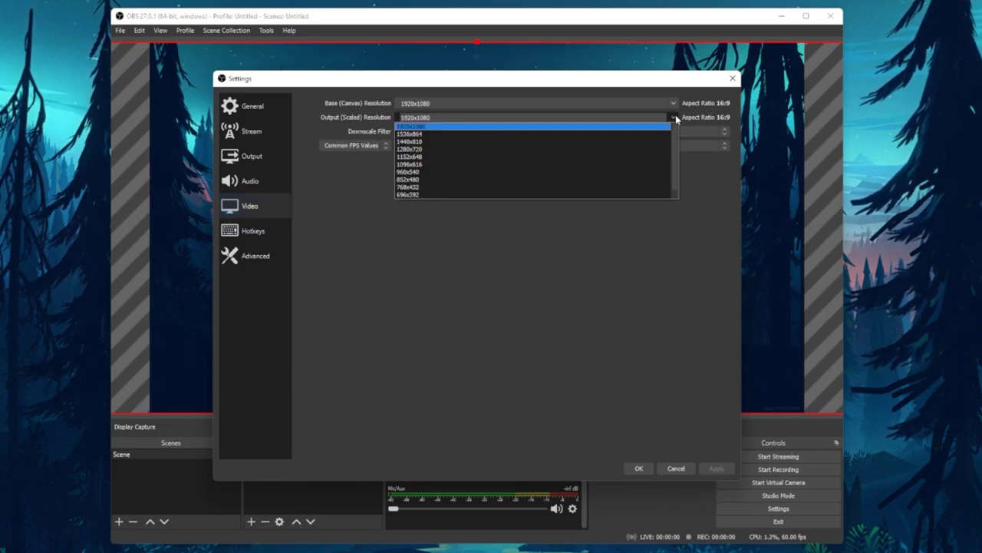
scroll(434, 161, down, 1)
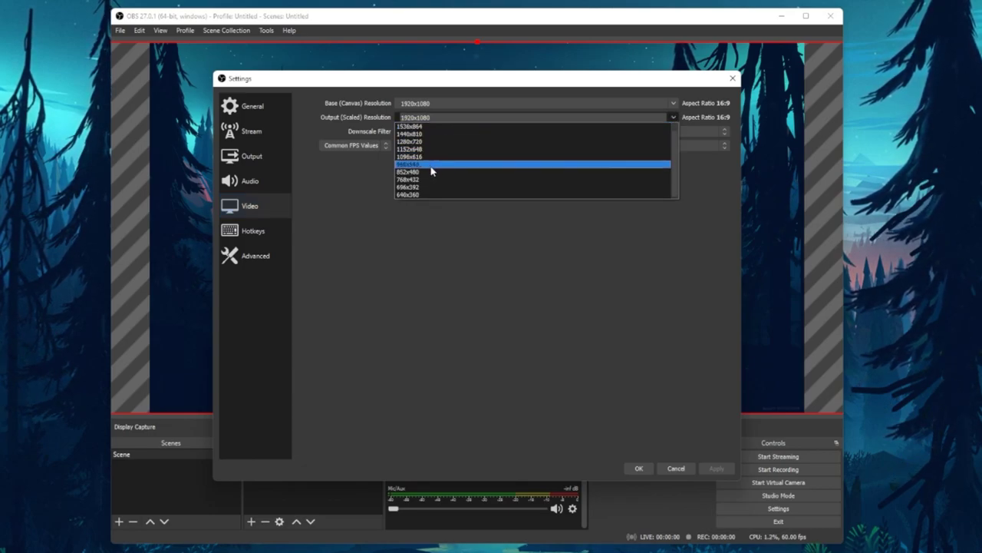
scroll(431, 133, up, 1)
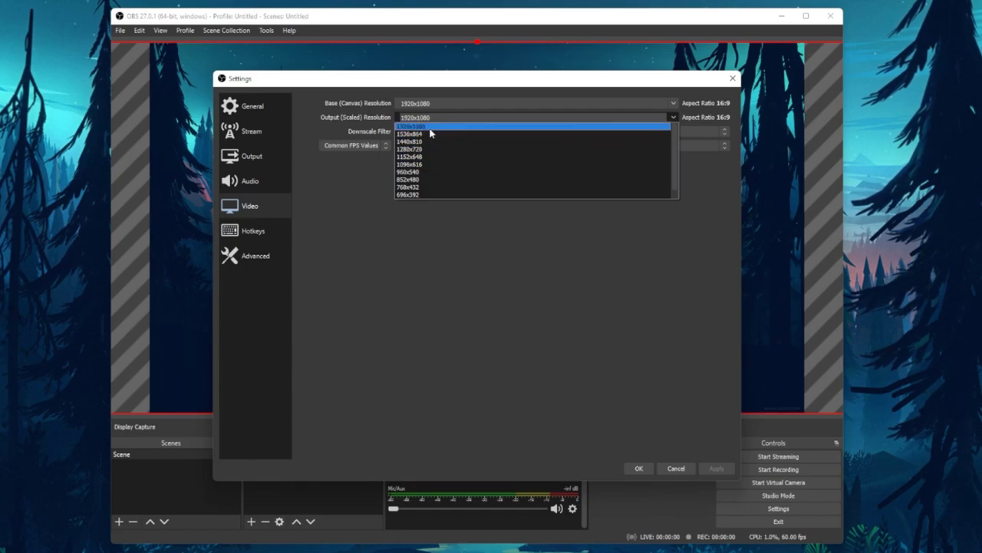
click(425, 230)
click(520, 130)
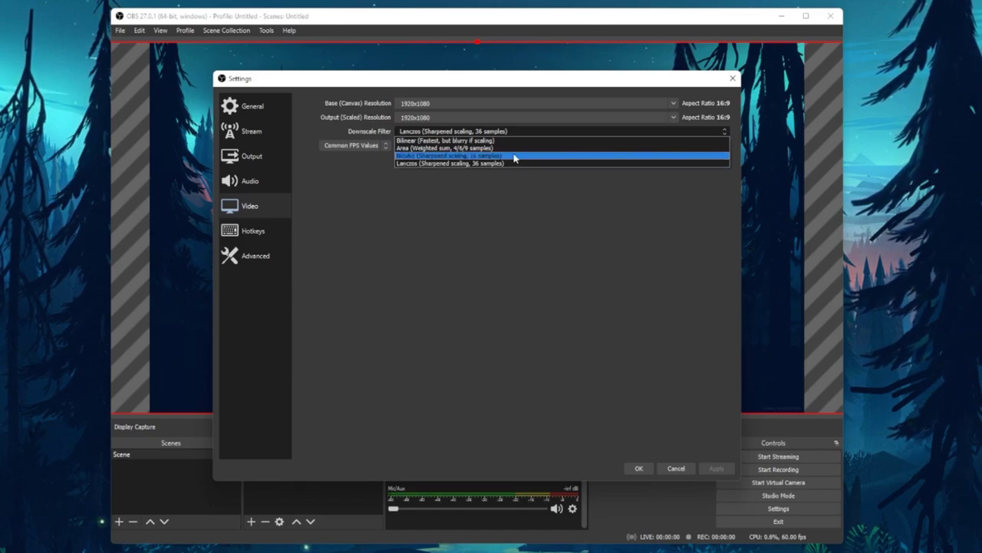
click(509, 175)
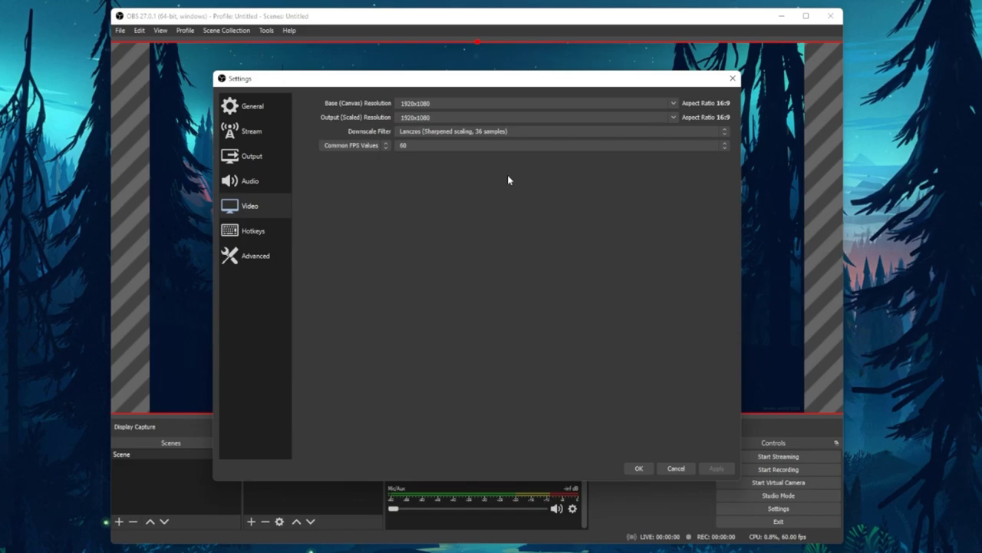
- Assign test hotkeys S, S, R and Q to the streaming and recording actions
click(259, 230)
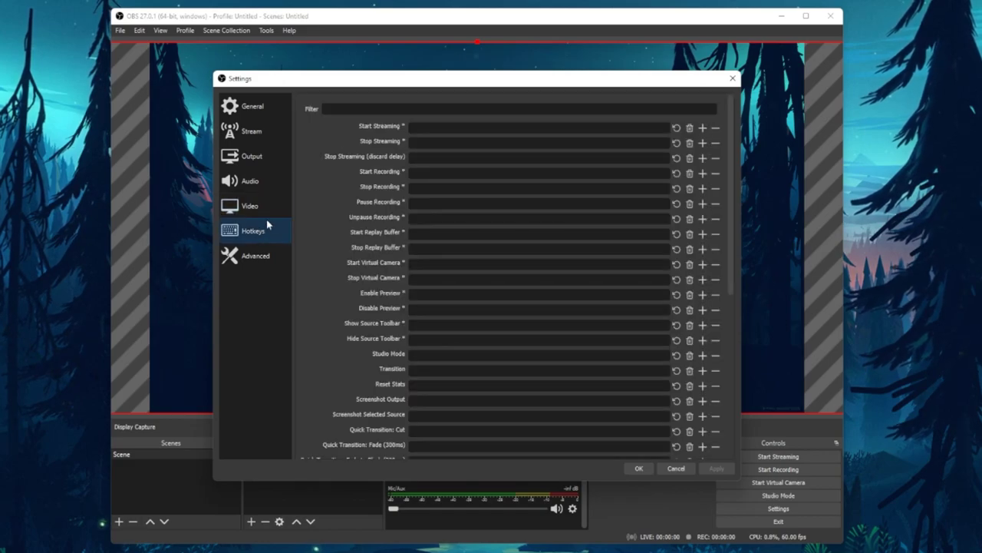
click(422, 125)
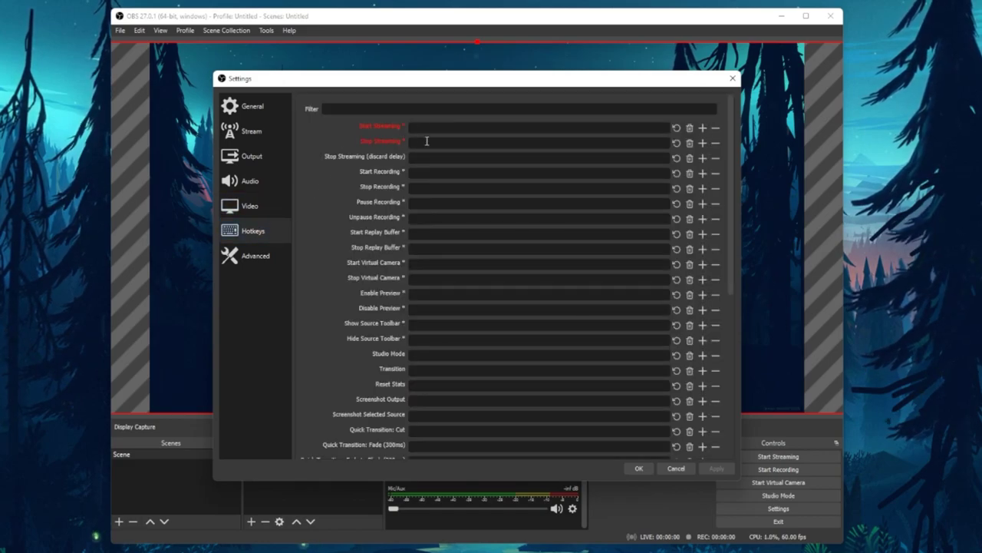
key(s)
click(428, 143)
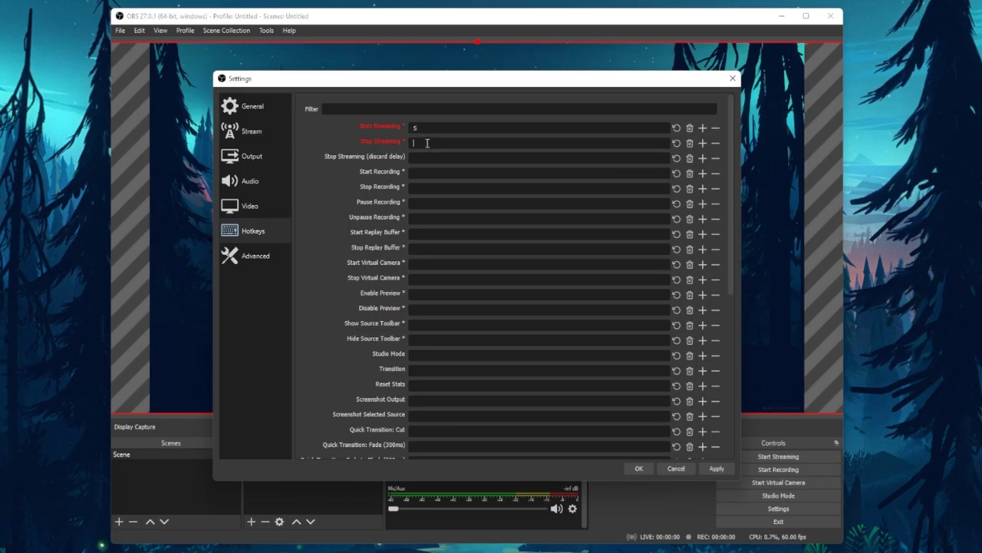
key(s)
click(428, 155)
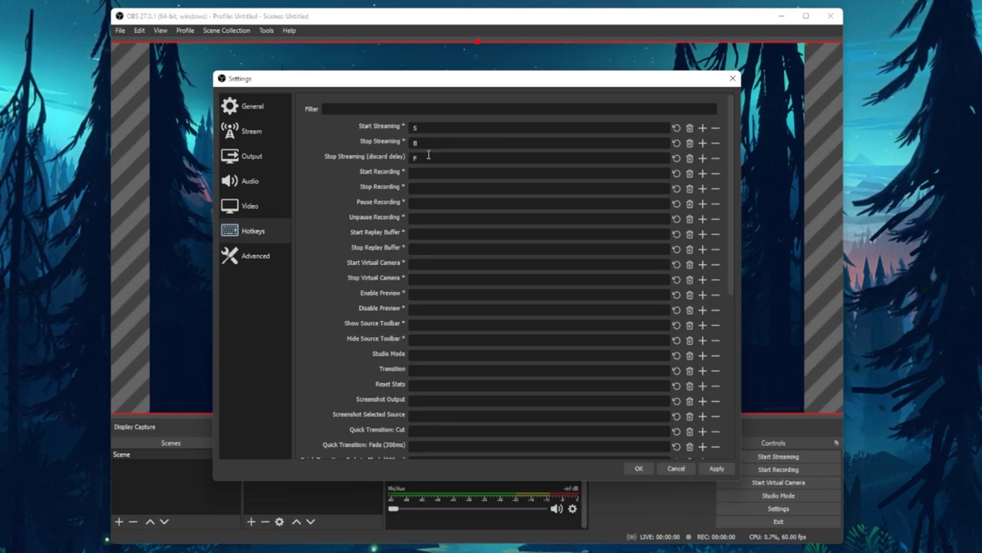
key(r)
key(q)
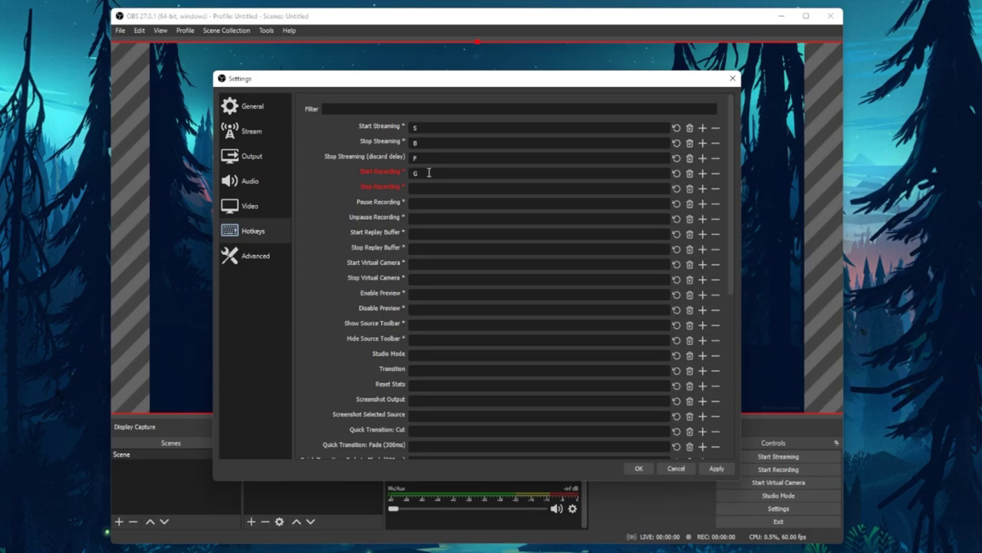
- Clear all four test hotkeys and move on to the Advanced settings page
click(690, 173)
click(689, 157)
click(689, 143)
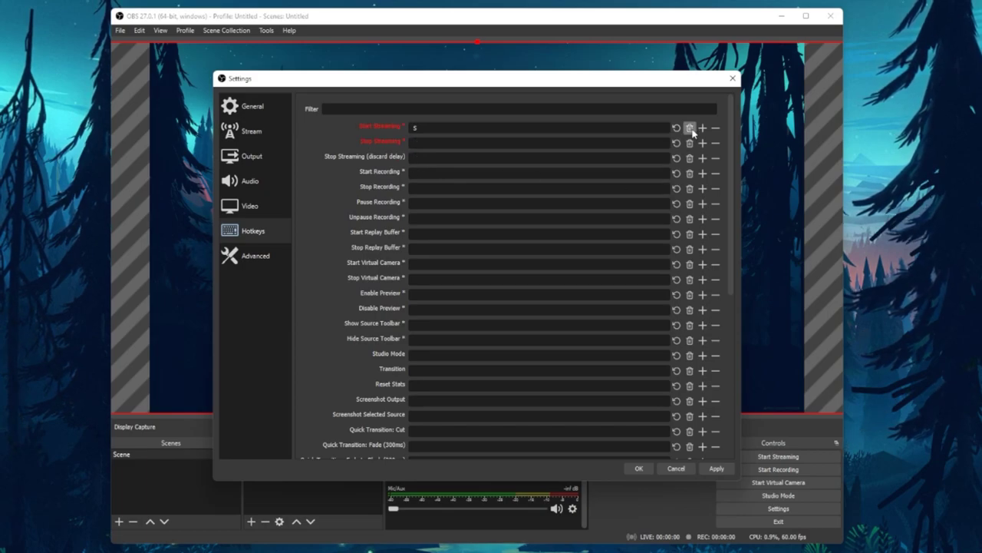
click(689, 128)
click(282, 260)
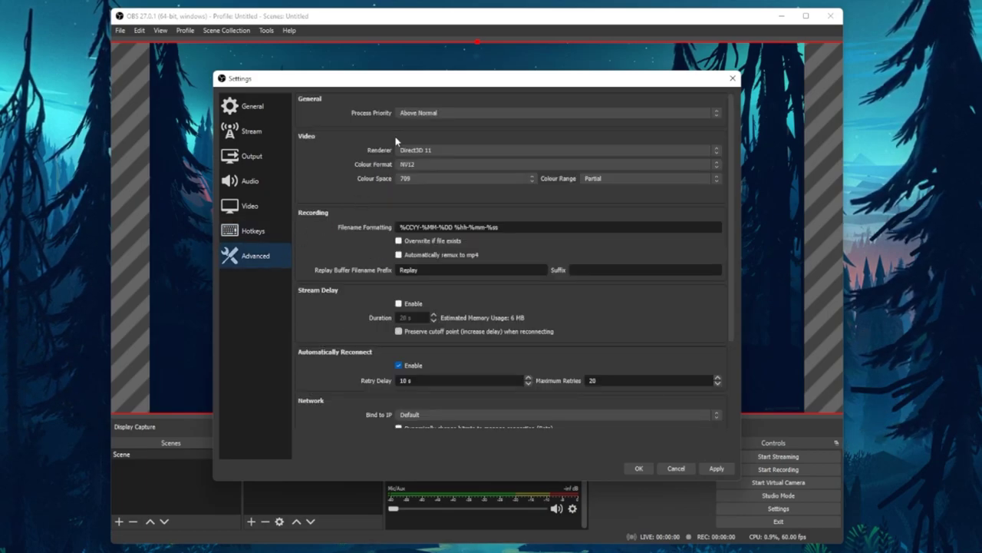
- Keep Process Priority at Above Normal and close the Settings dialog
click(481, 113)
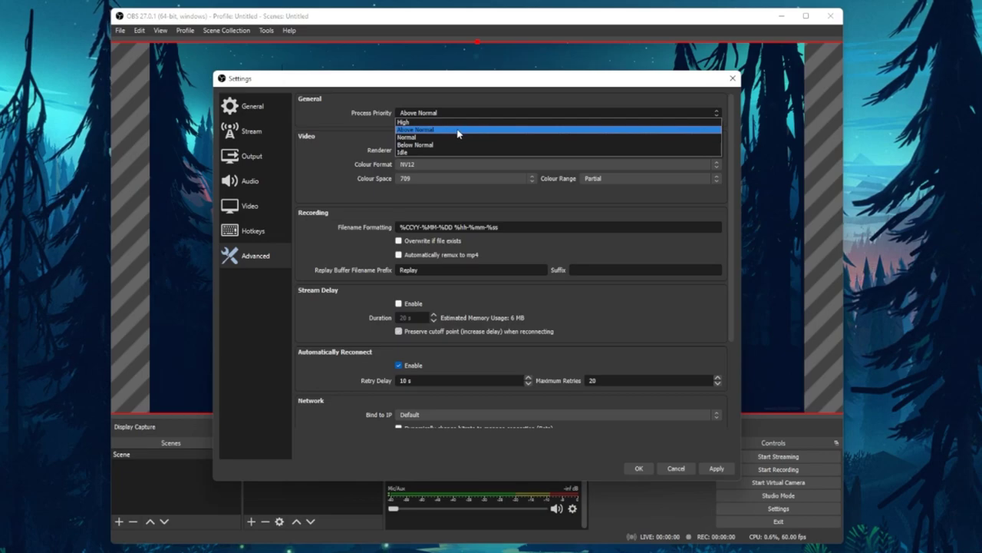
click(371, 132)
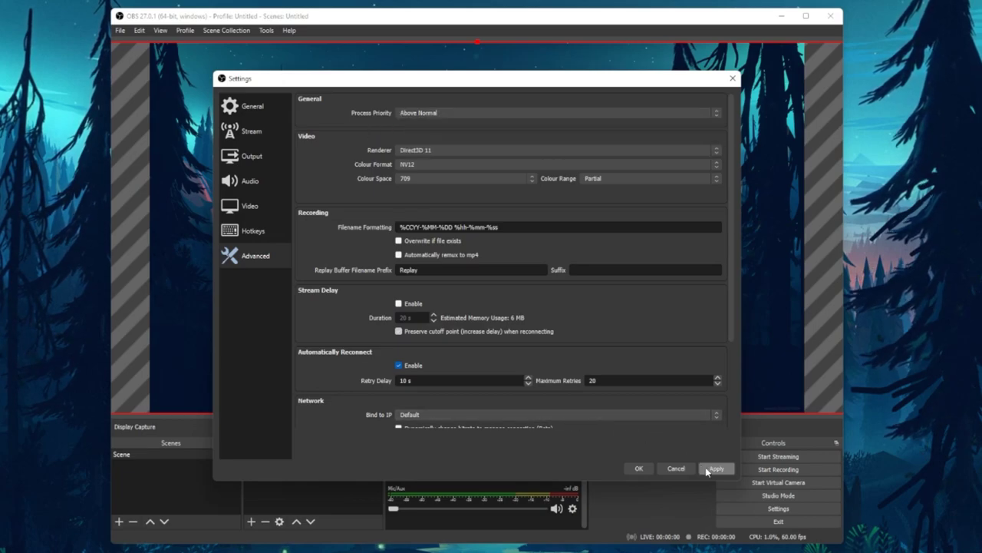
click(682, 469)
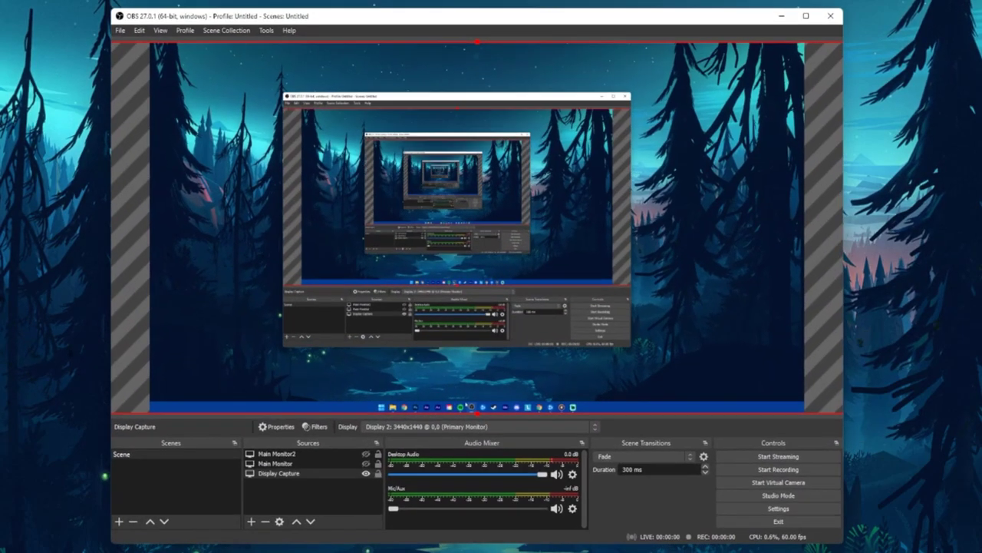
- Bring up the context menu for the Display Capture source in the Sources panel
right_click(302, 476)
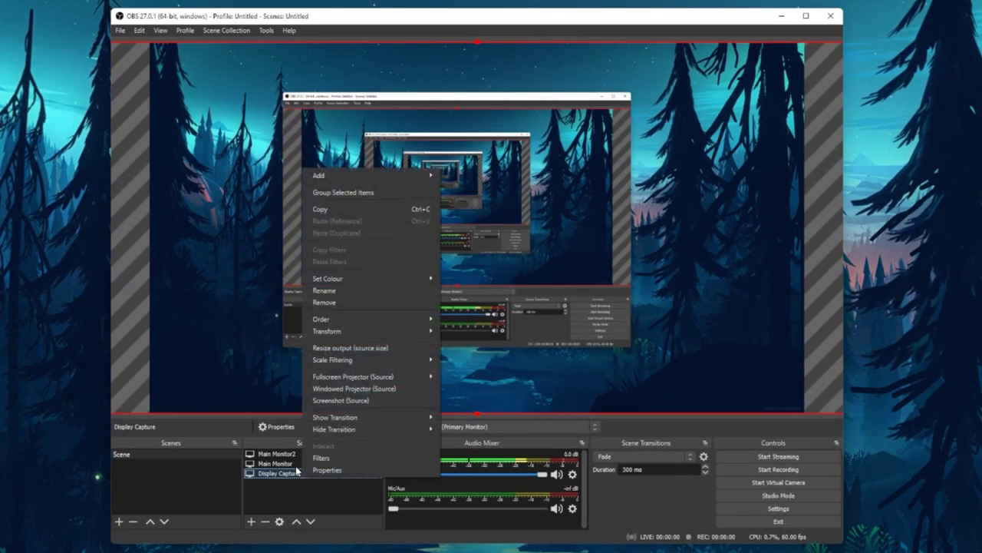